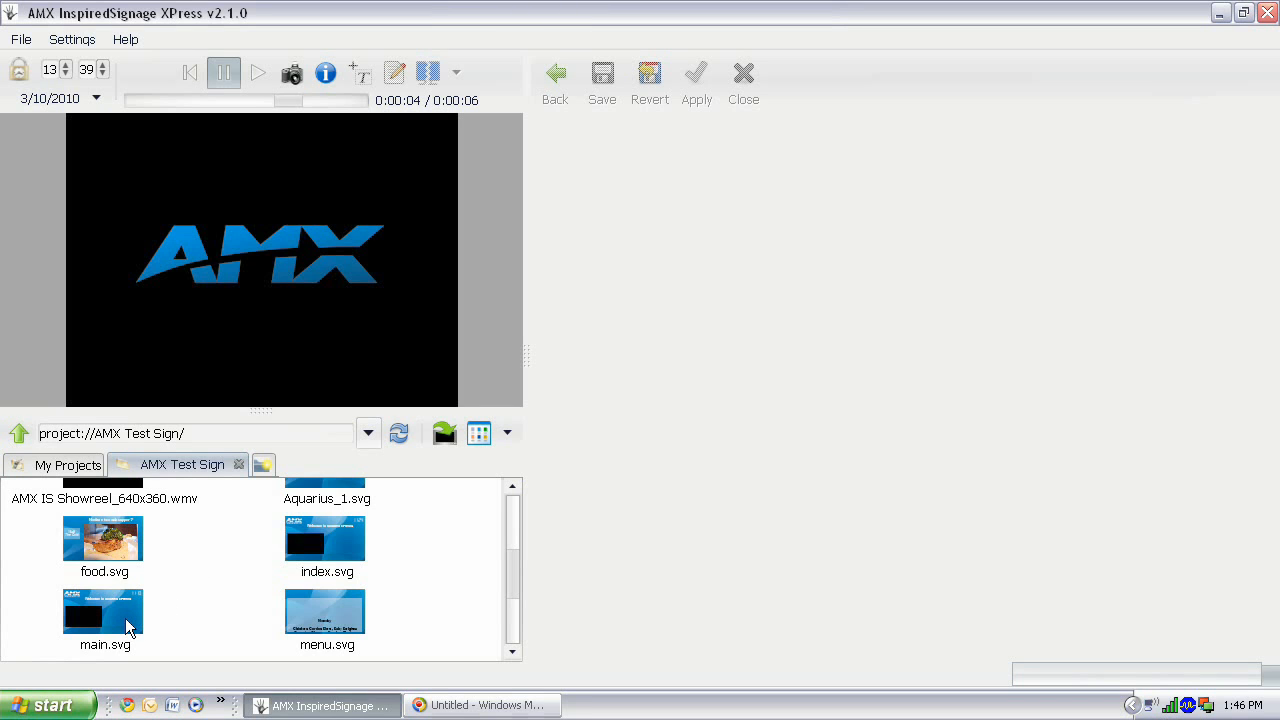
Open index.svg to examine its layers, and close it again.
double_click(341, 548)
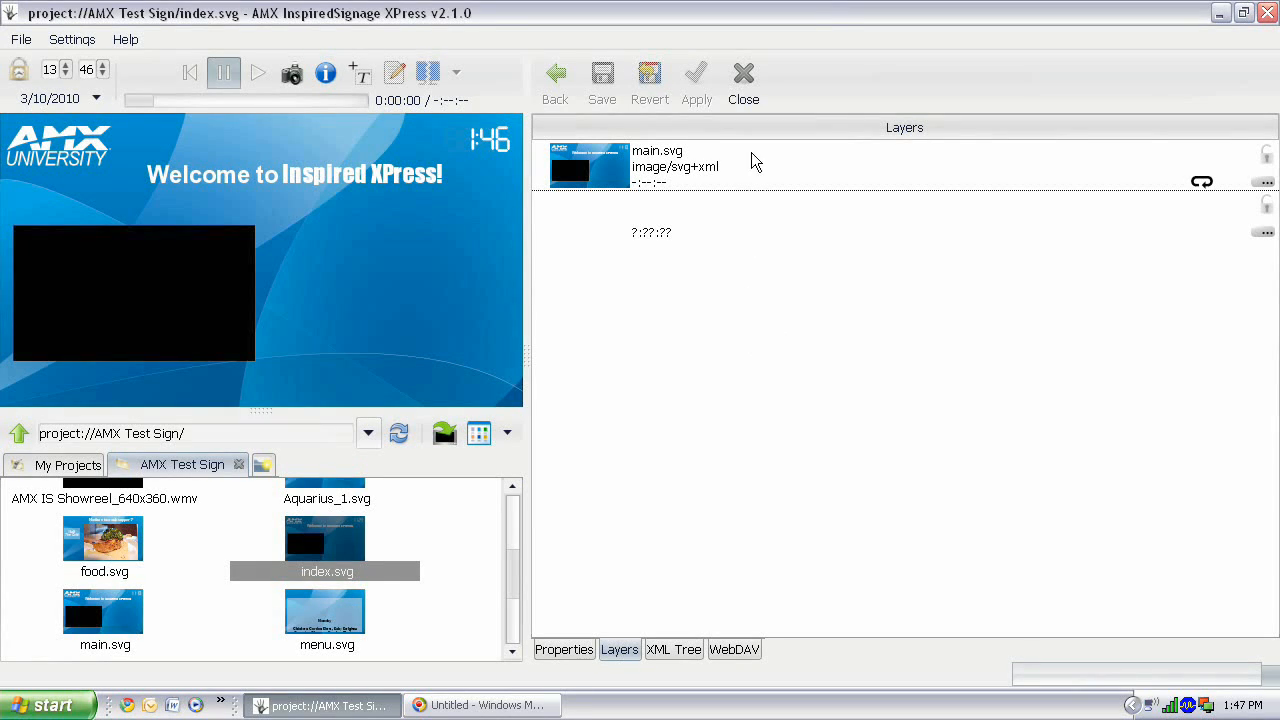
left_click(746, 90)
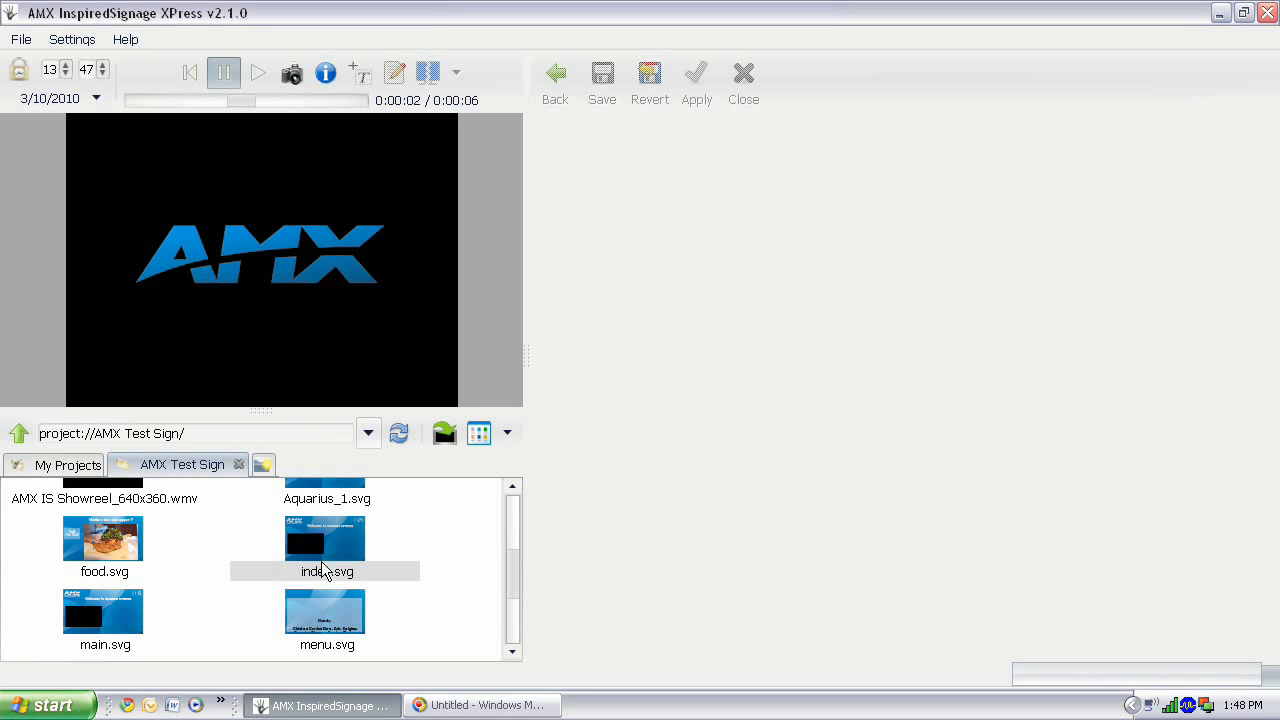
Create a new playlist in the AMX Test Sign project and rename it main_playlist.svg.
right_click(193, 571)
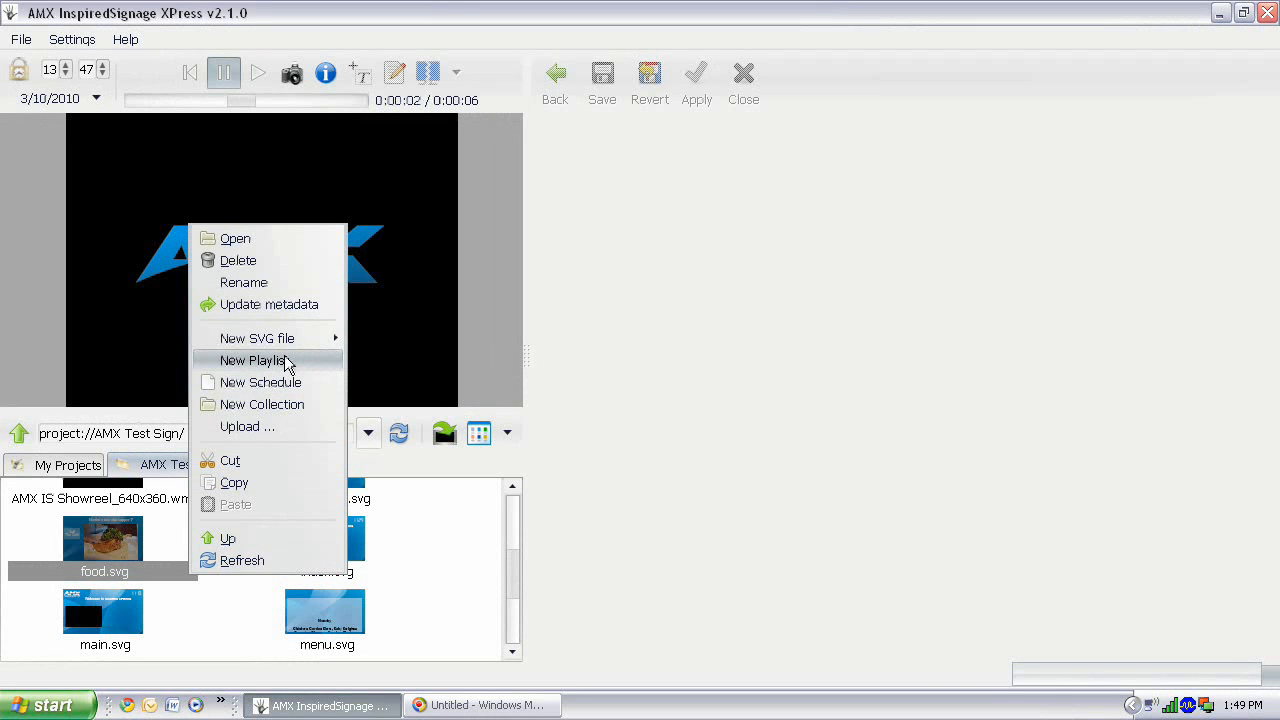
left_click(287, 362)
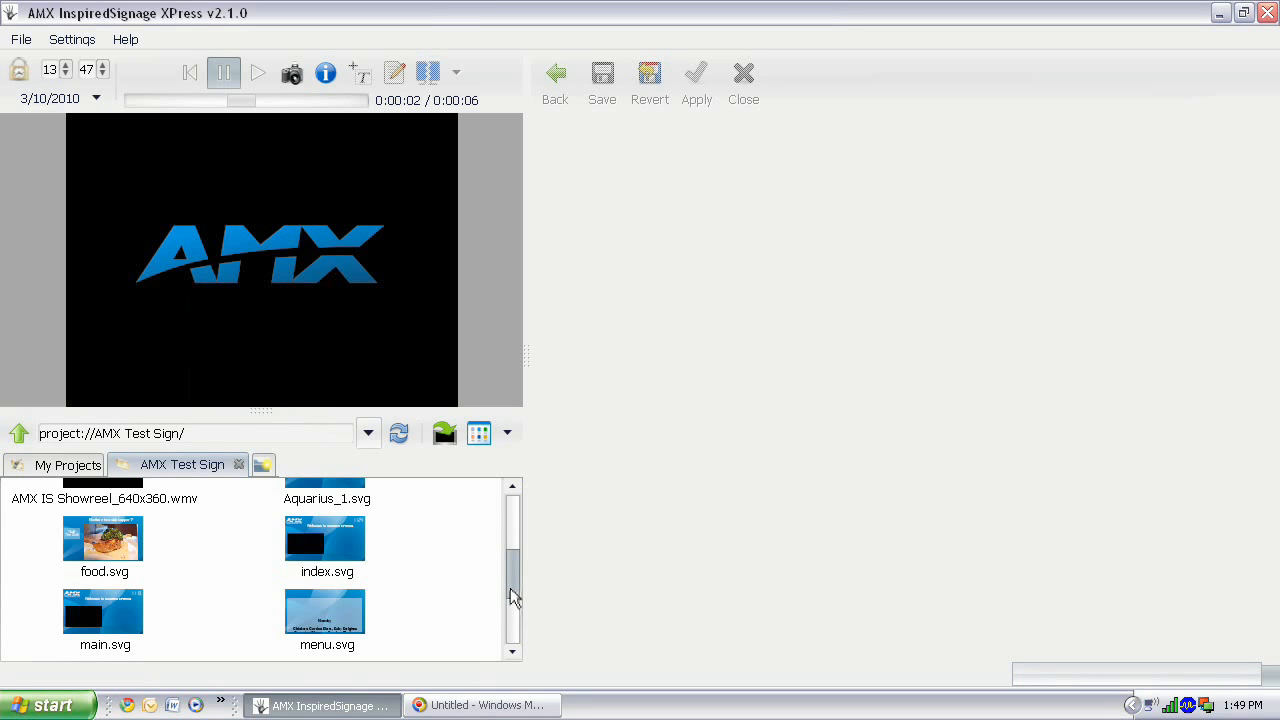
left_click_drag(511, 597, 514, 640)
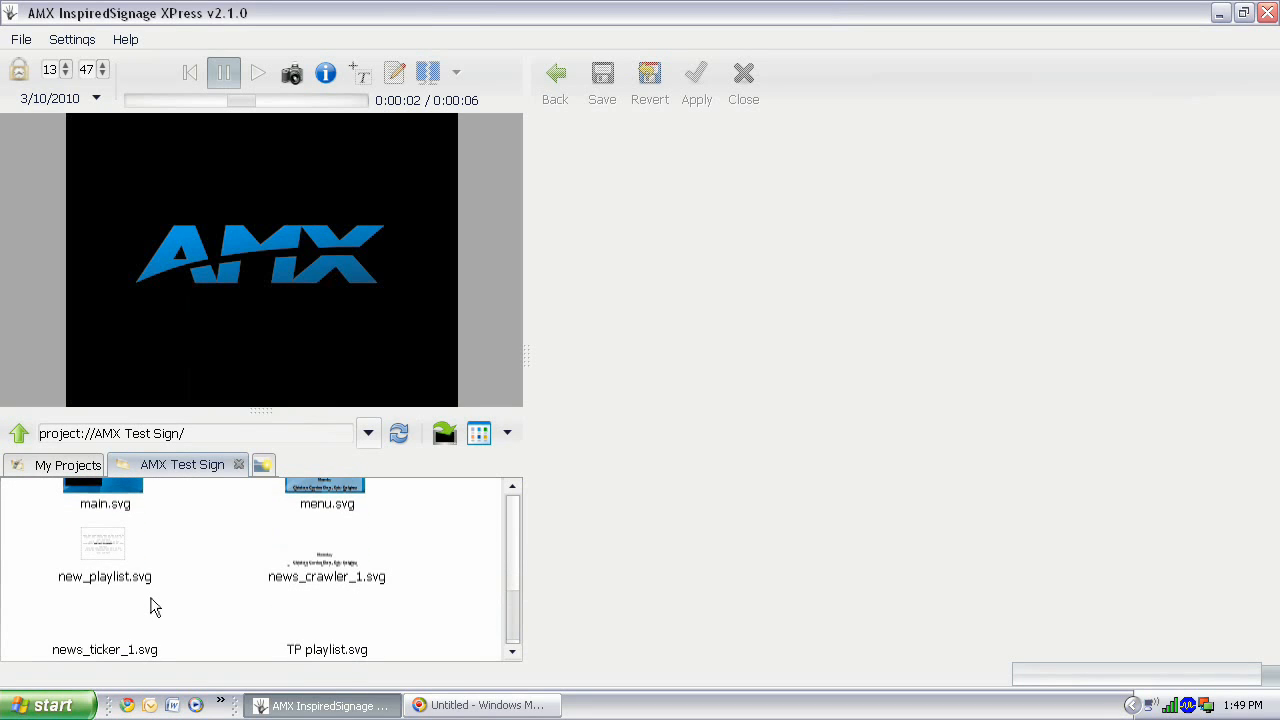
right_click(113, 544)
left_click(164, 253)
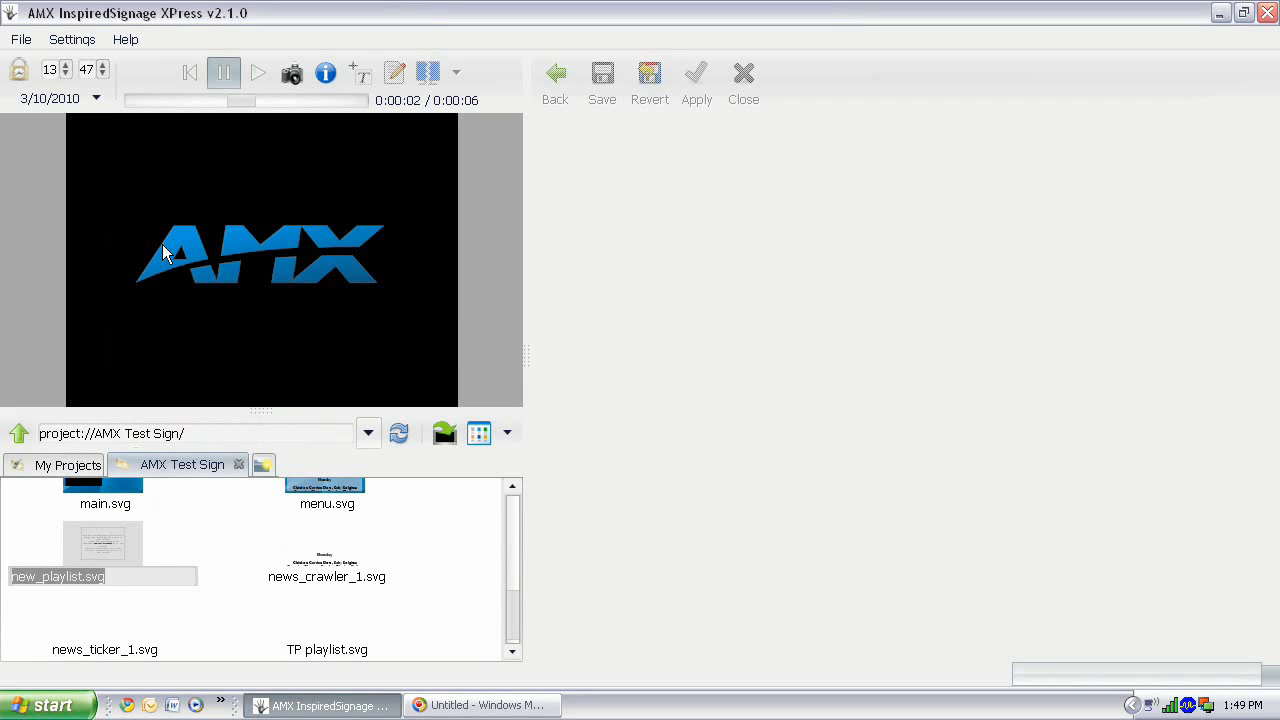
key("Home")
key("Right")
key("Right")
key("shift+Home")
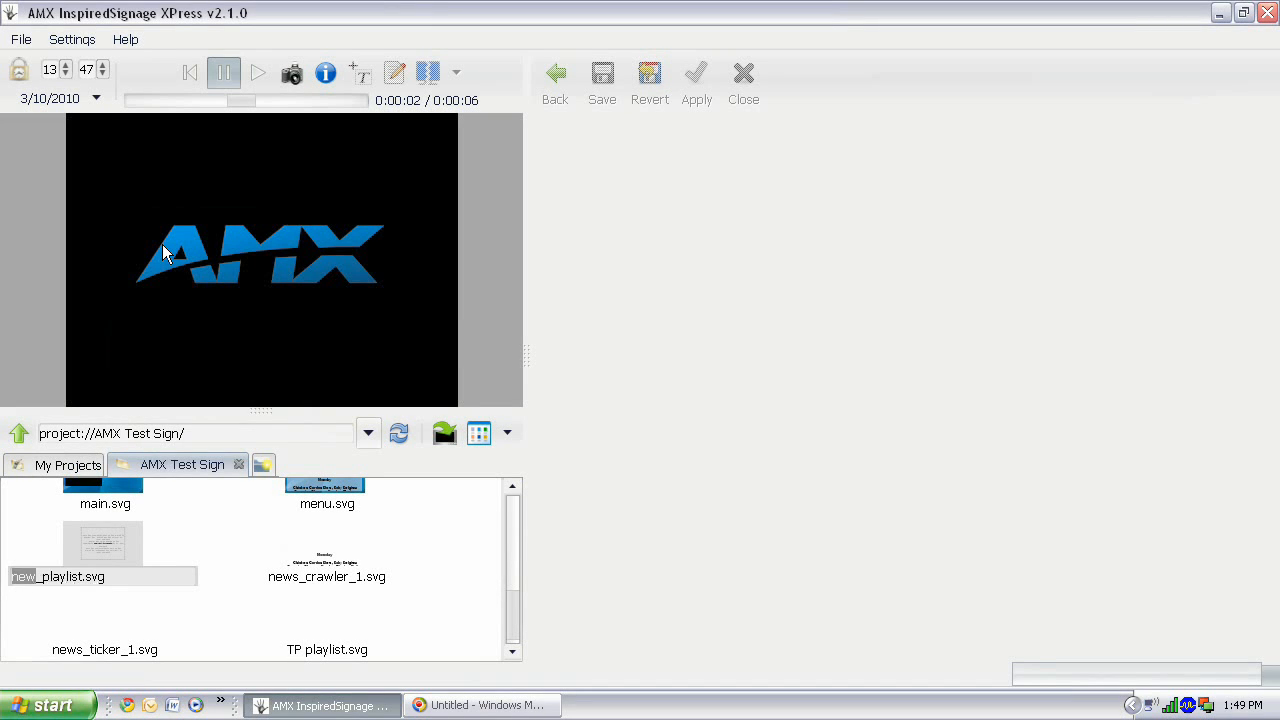
type("main")
key("Return")
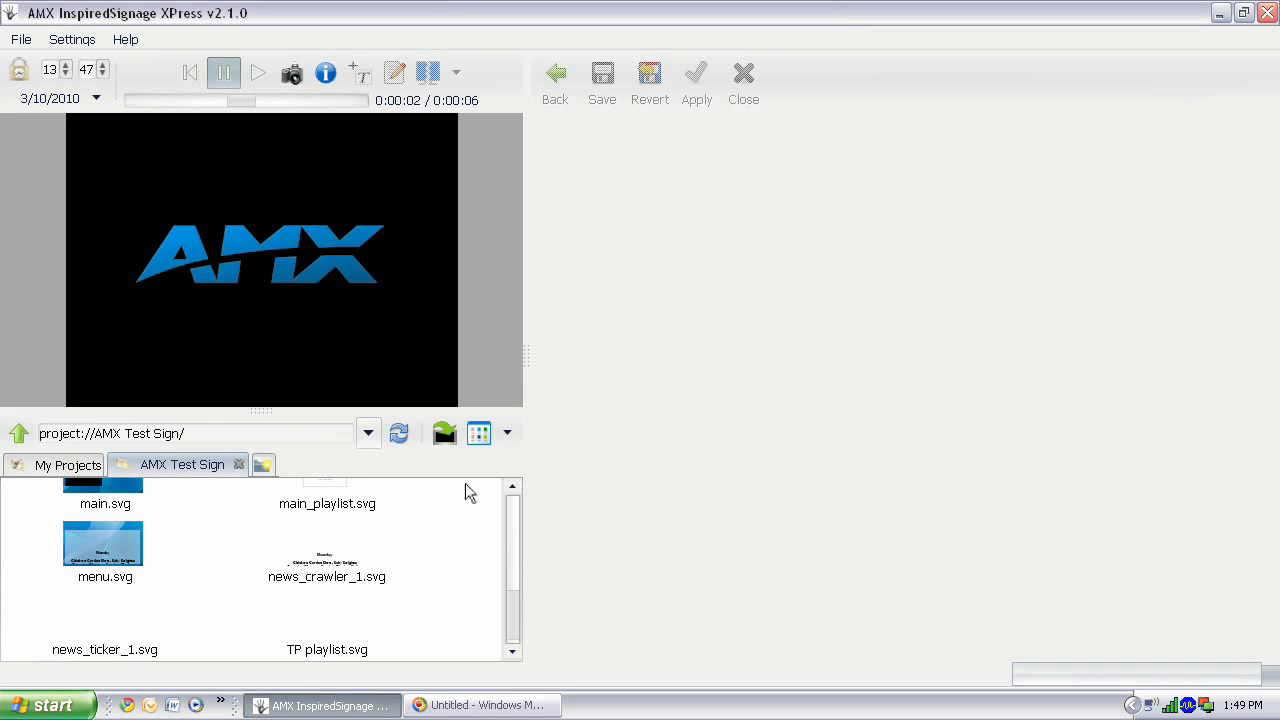
Open main_playlist.svg and add main.svg, food.svg, menu.svg and AMX IS Showreel_640x360.wmv to it in that order.
left_click(333, 500)
double_click(333, 500)
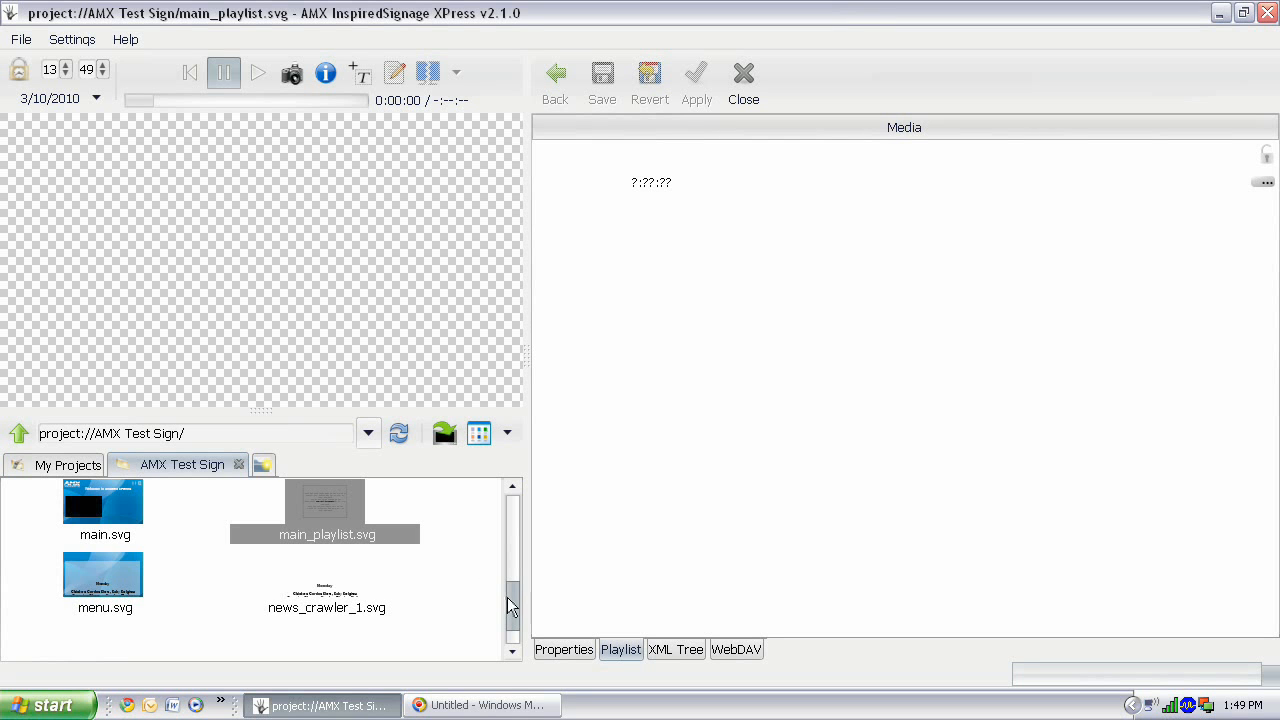
left_click_drag(508, 605, 511, 577)
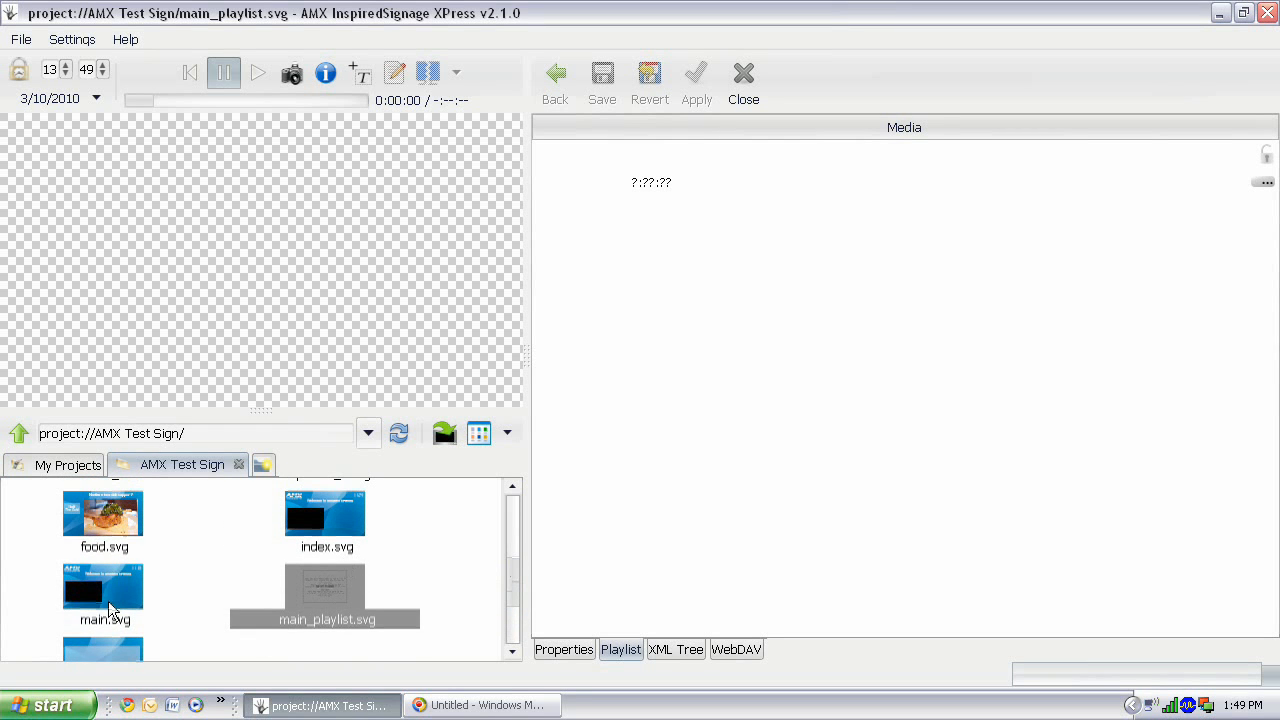
left_click_drag(108, 601, 809, 217)
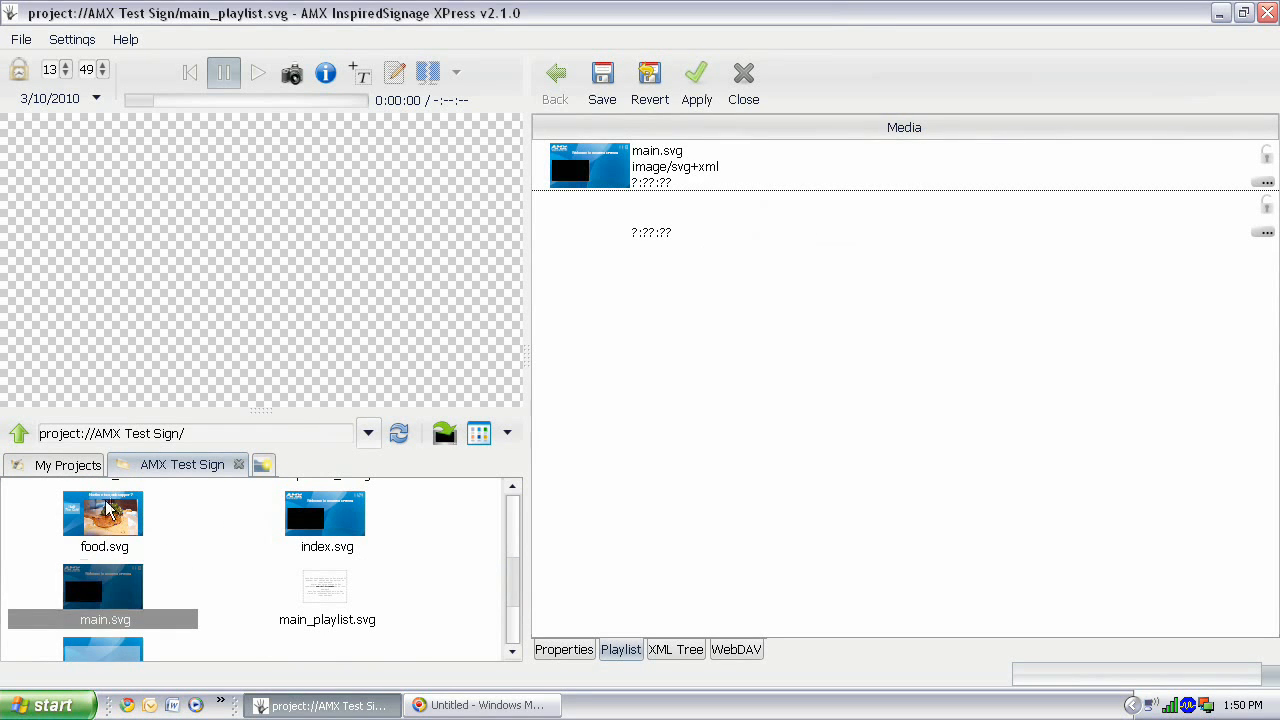
left_click_drag(108, 510, 790, 265)
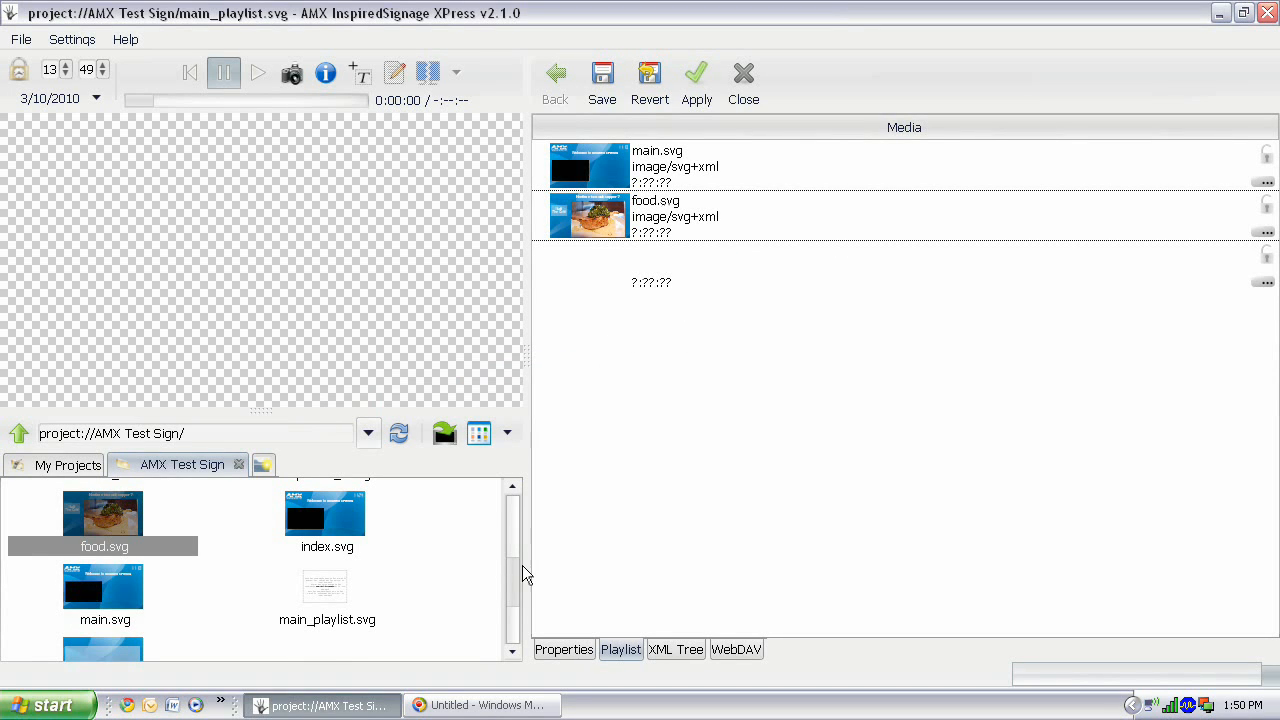
scroll(515, 578, "down", 3)
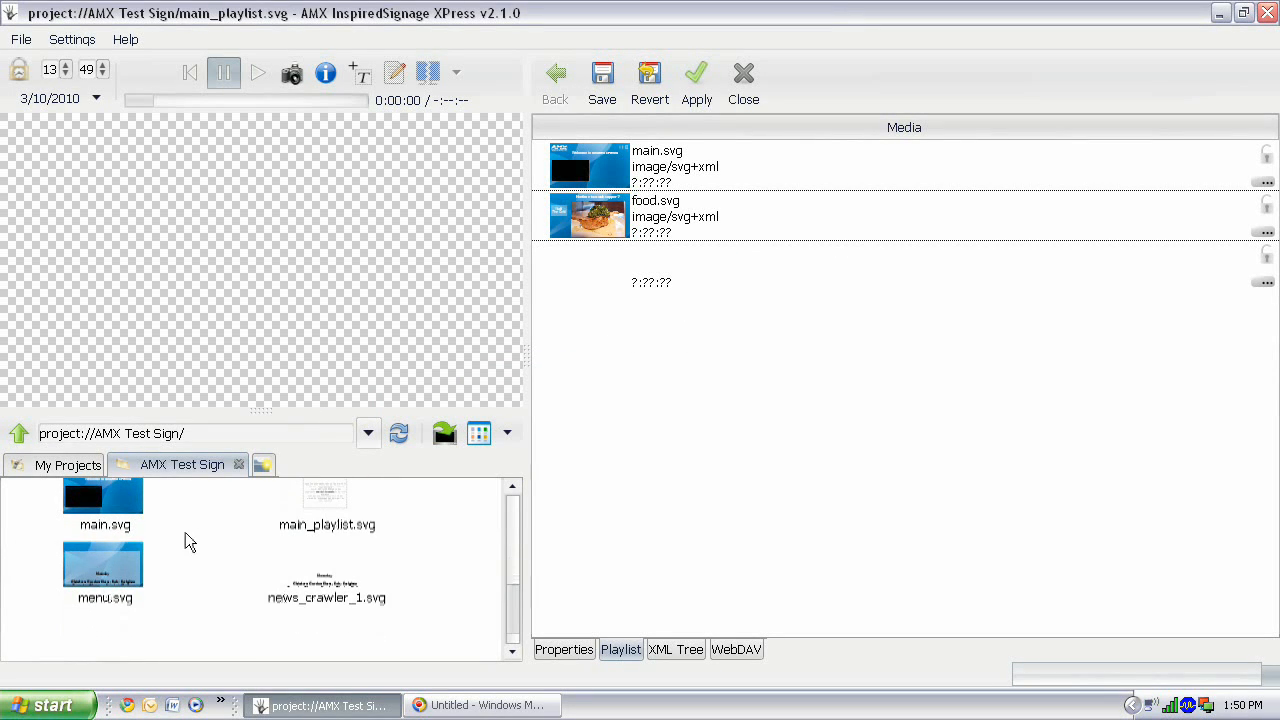
left_click_drag(110, 568, 808, 362)
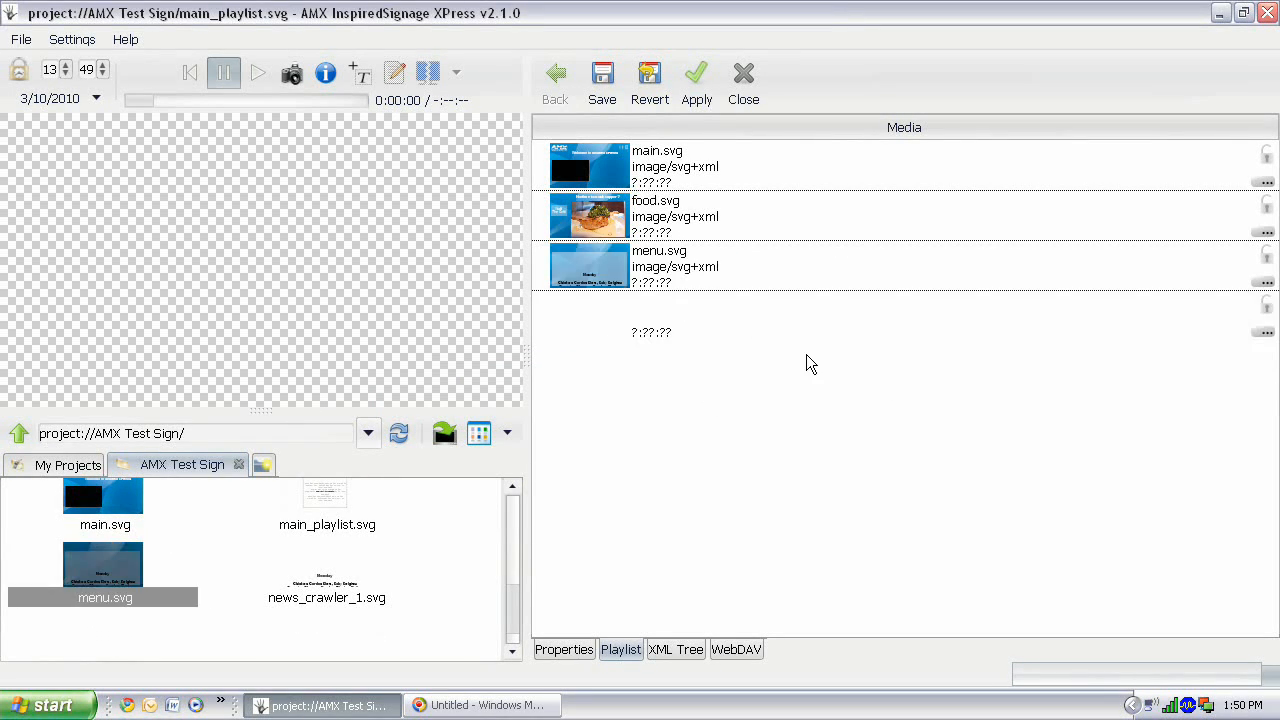
left_click_drag(513, 628, 512, 568)
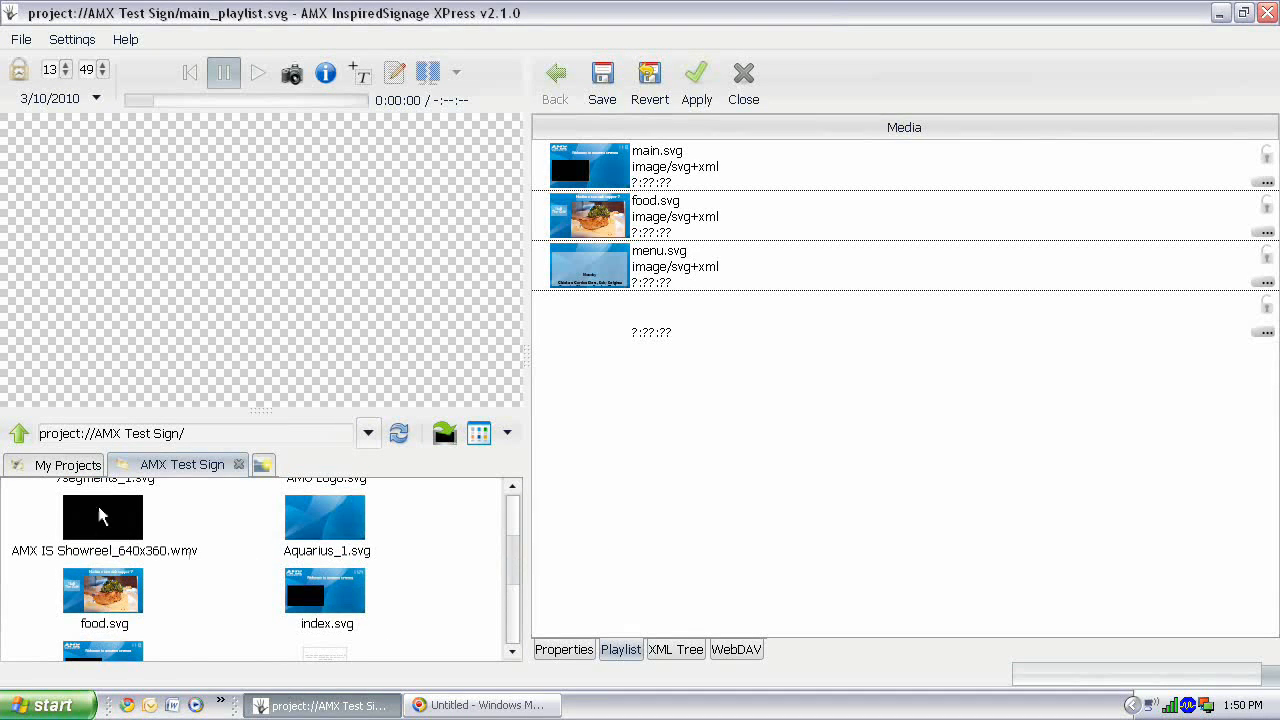
left_click_drag(98, 506, 770, 348)
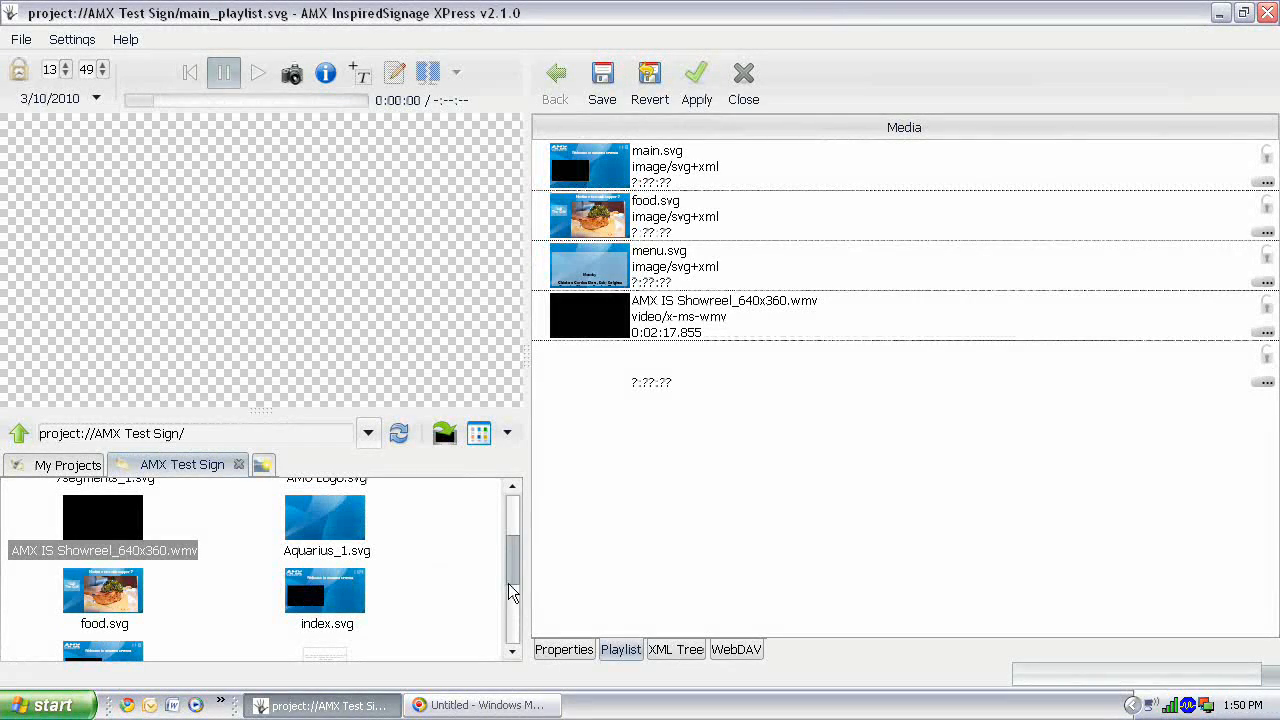
Insert main.svg after food.svg and again after menu.svg in the playlist, and save the playlist.
scroll(510, 592, "down", 3)
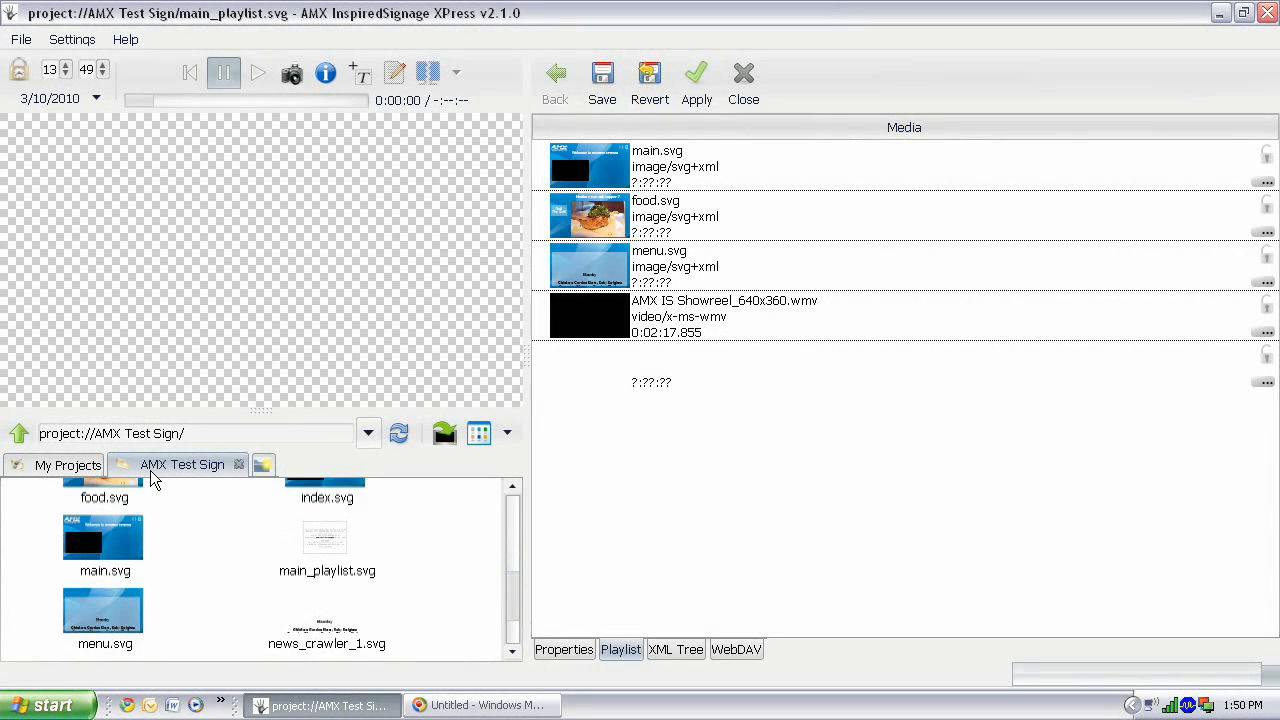
left_click_drag(106, 540, 665, 240)
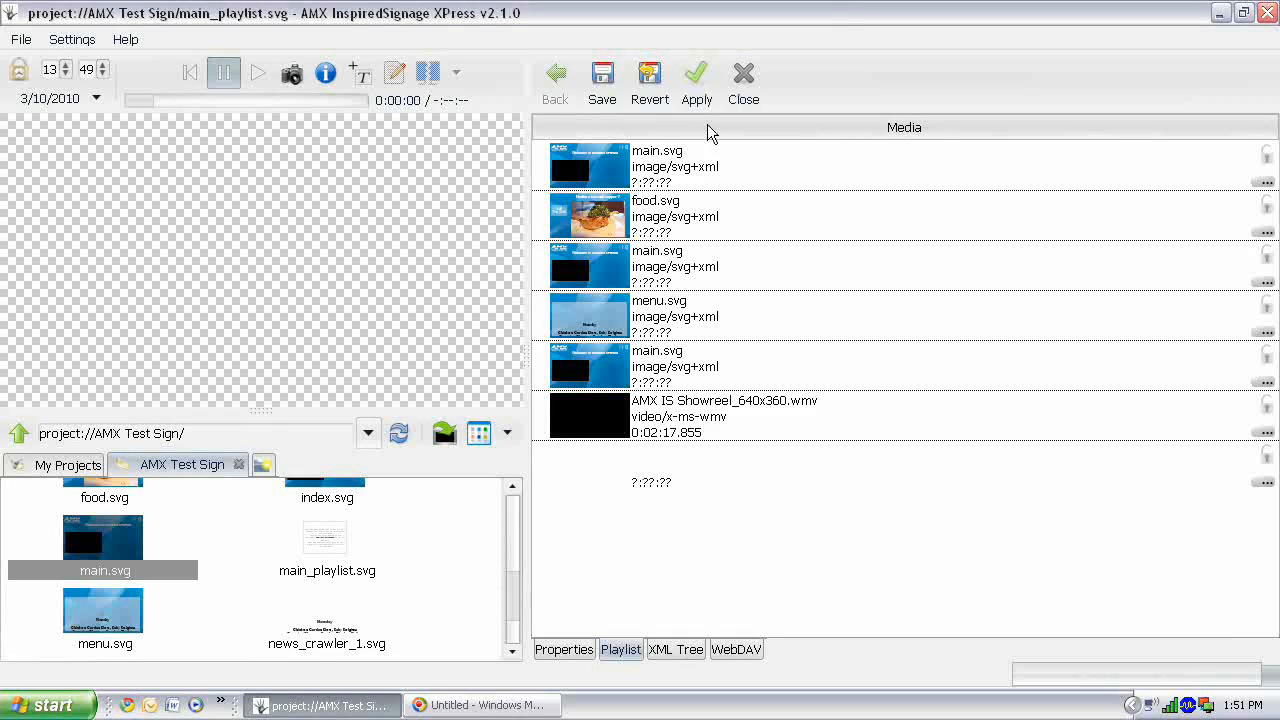
left_click(601, 97)
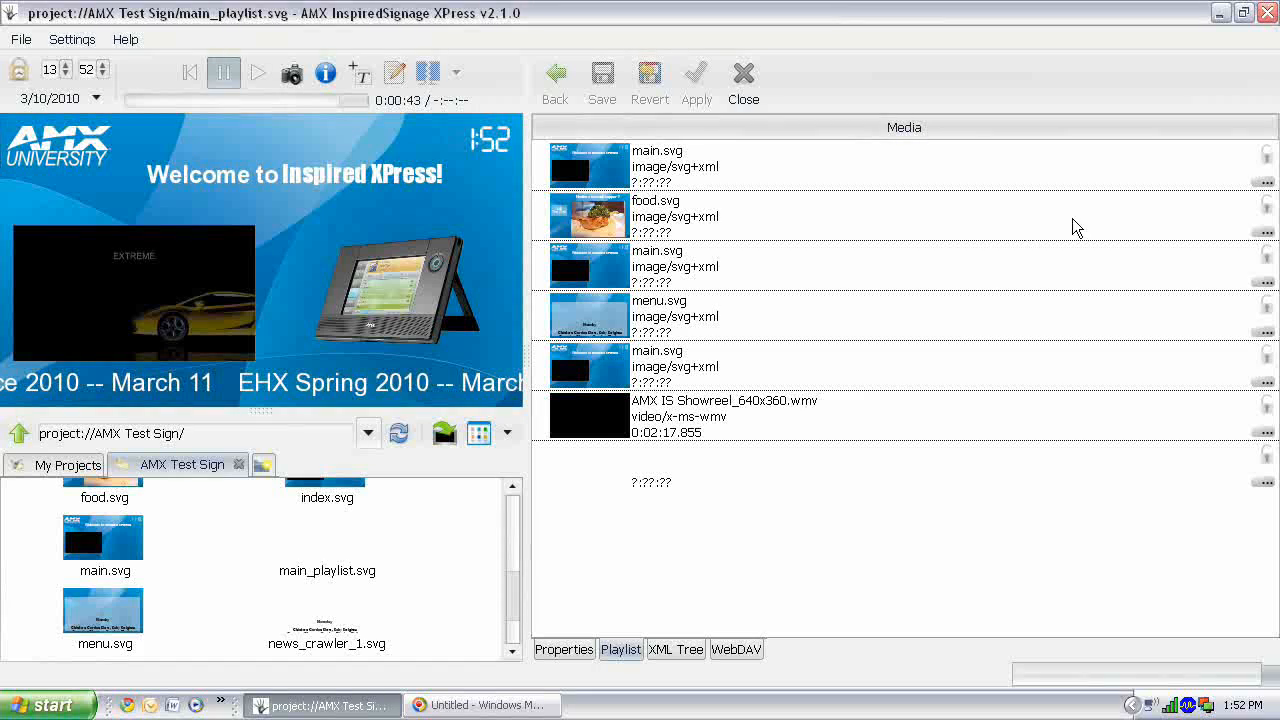
Set the duration of the first main.svg entry in the playlist to indefinite.
left_click(1266, 183)
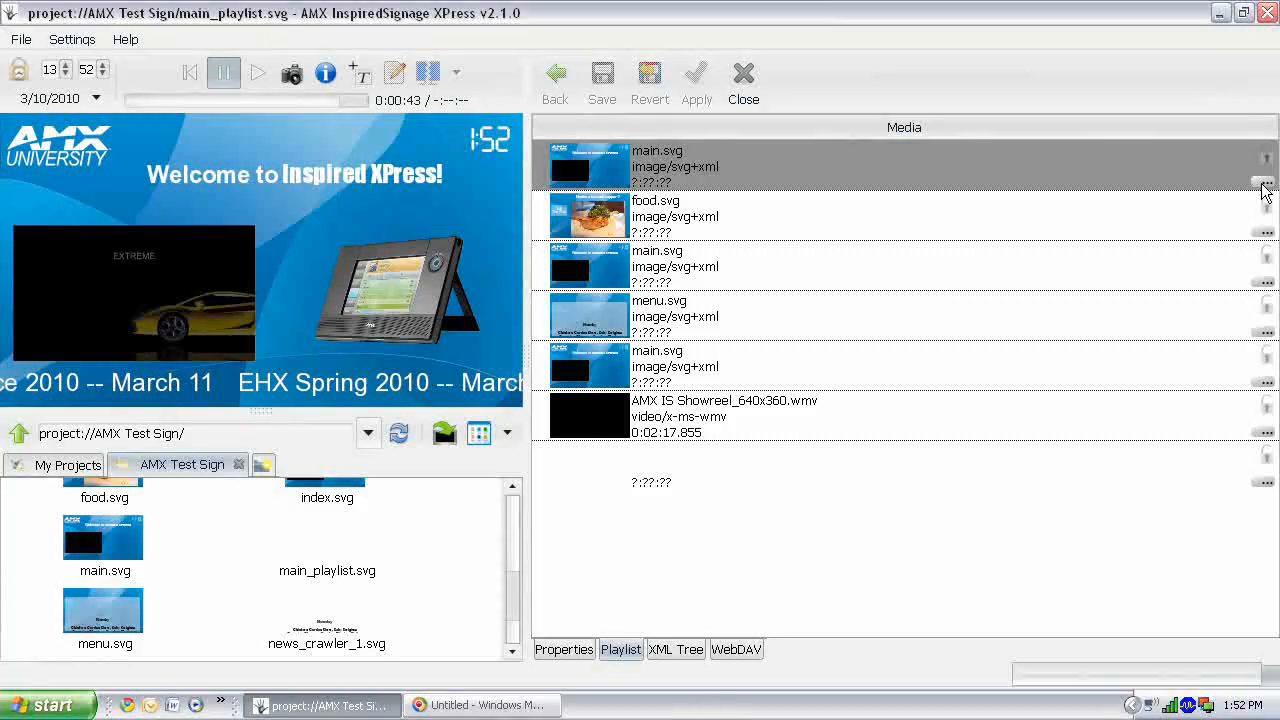
left_click(1265, 184)
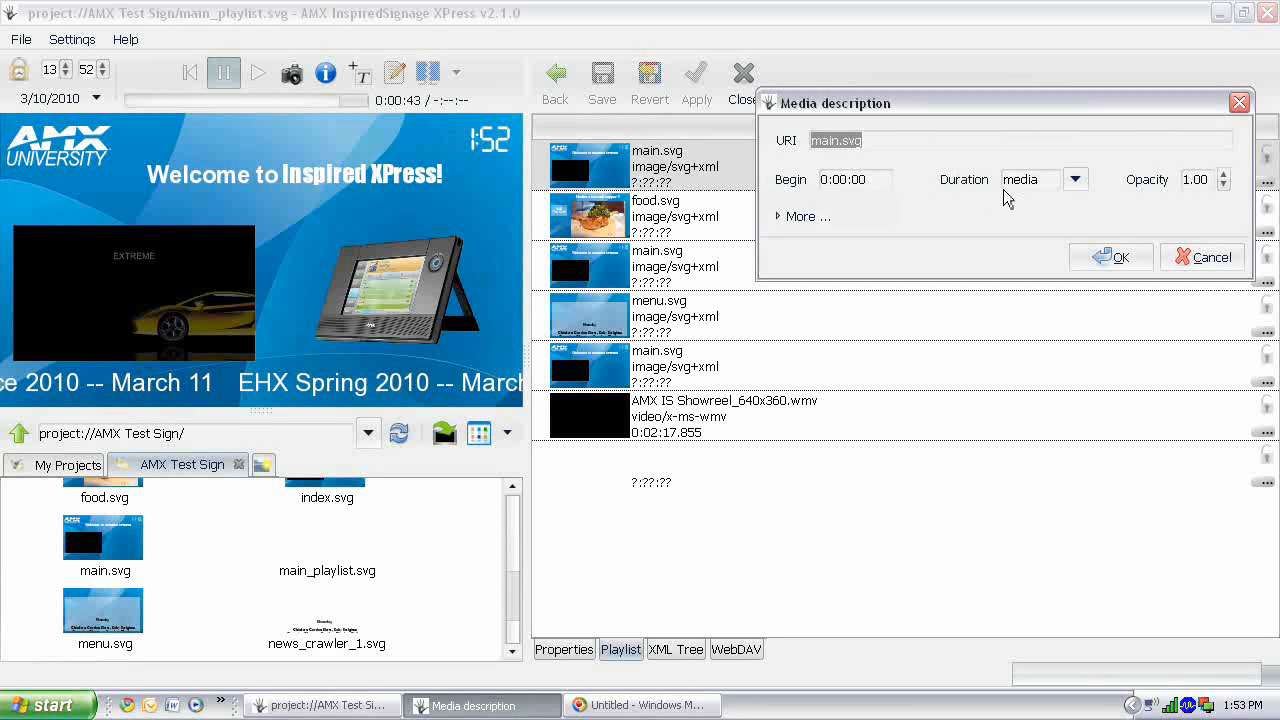
left_click(1071, 188)
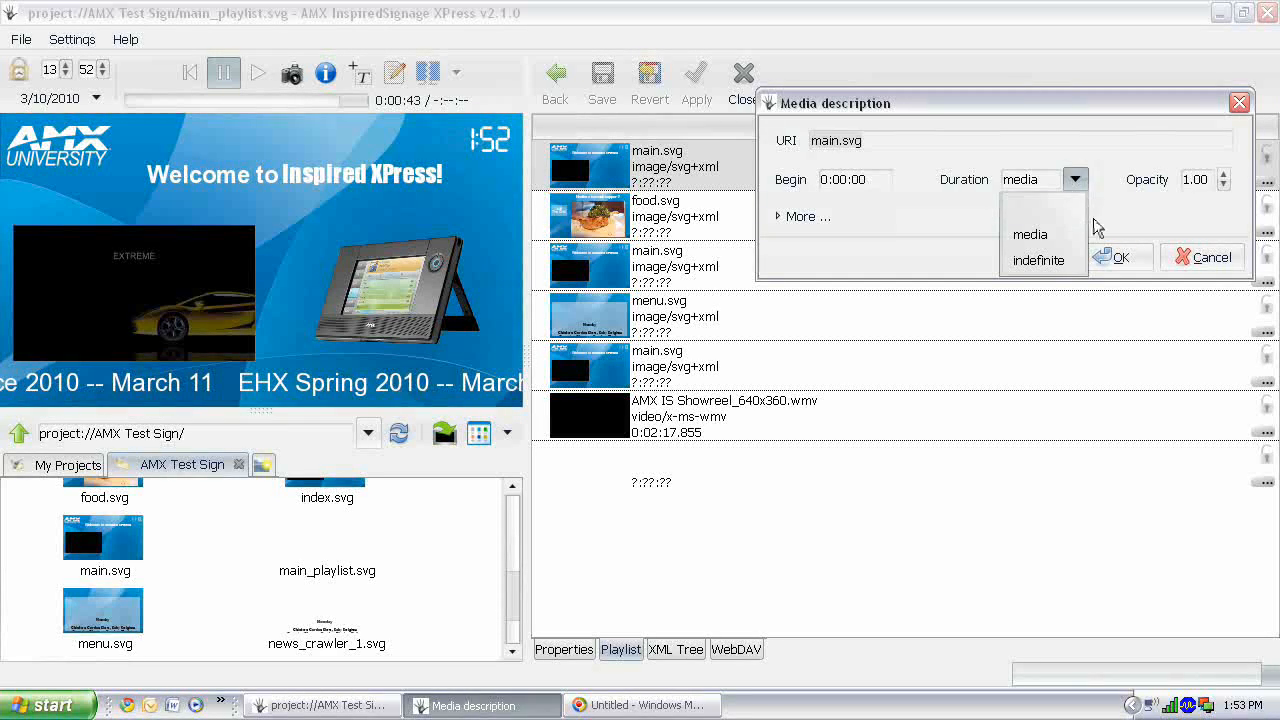
left_click(1039, 259)
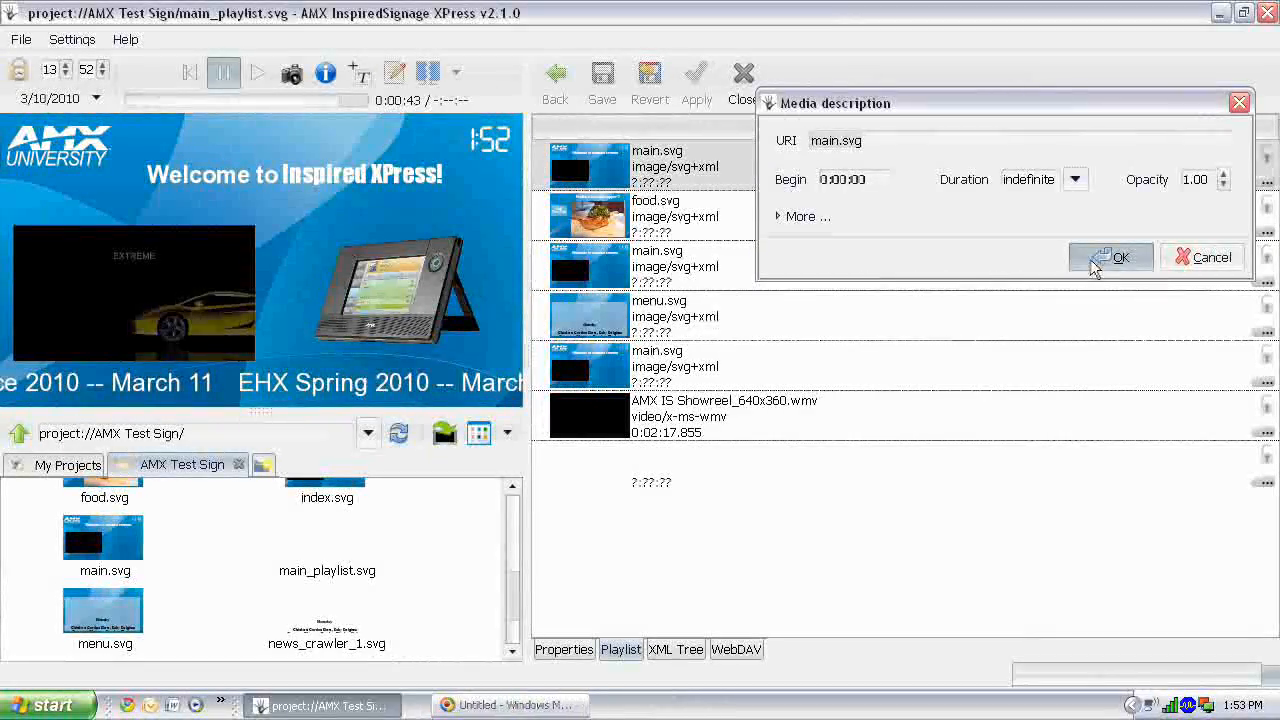
left_click(1110, 258)
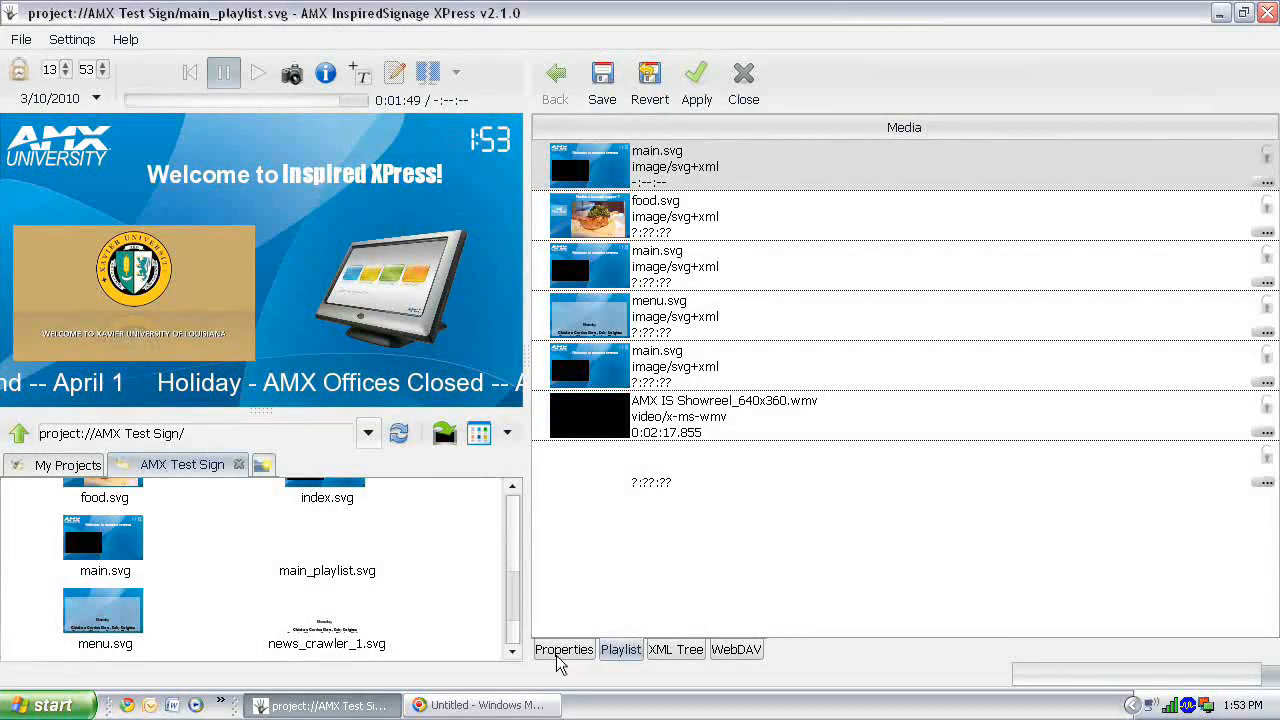
Review the playlist's slide duration and transition properties, and set the food.svg entry's duration to indefinite.
left_click(563, 650)
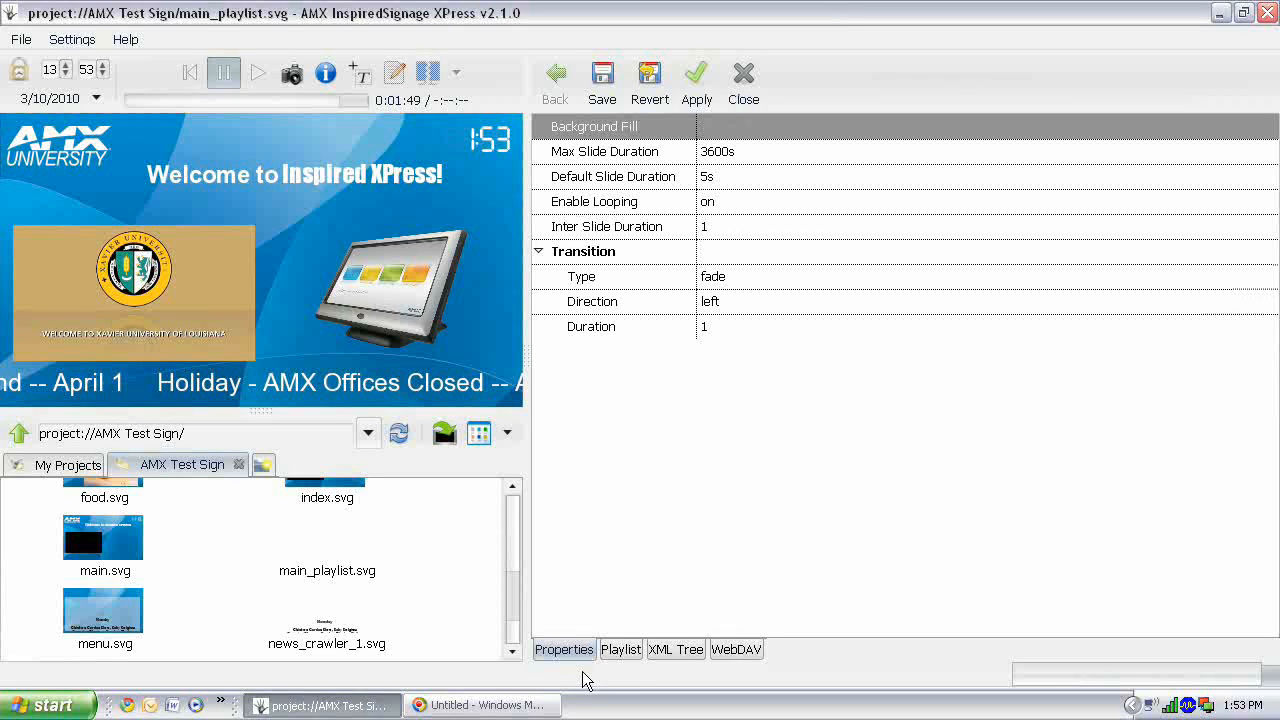
left_click(624, 652)
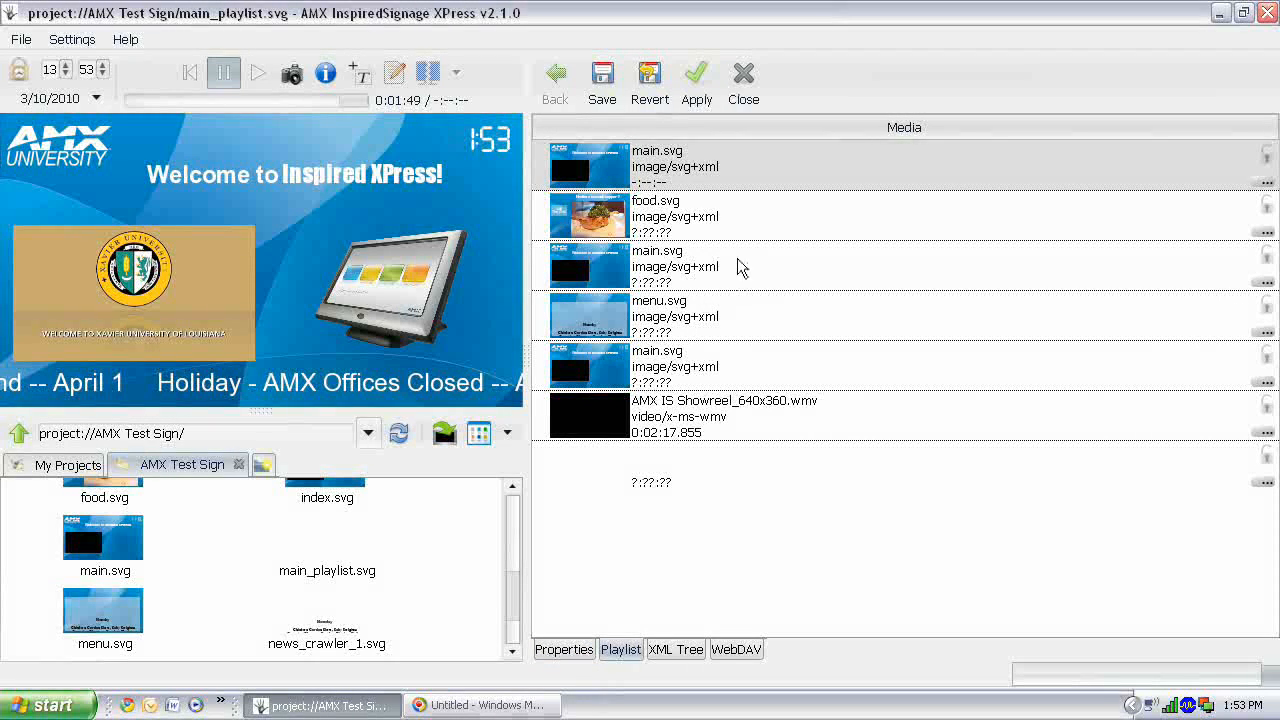
left_click(726, 230)
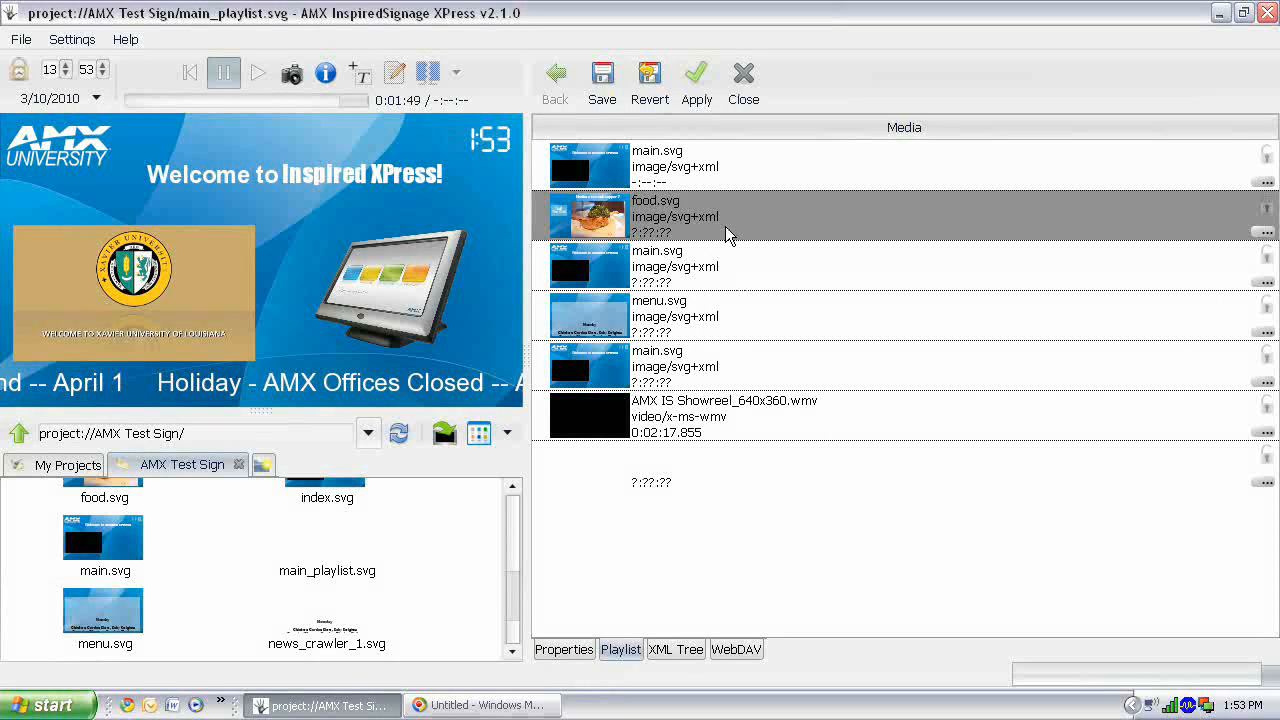
left_click(1265, 234)
left_click(1067, 228)
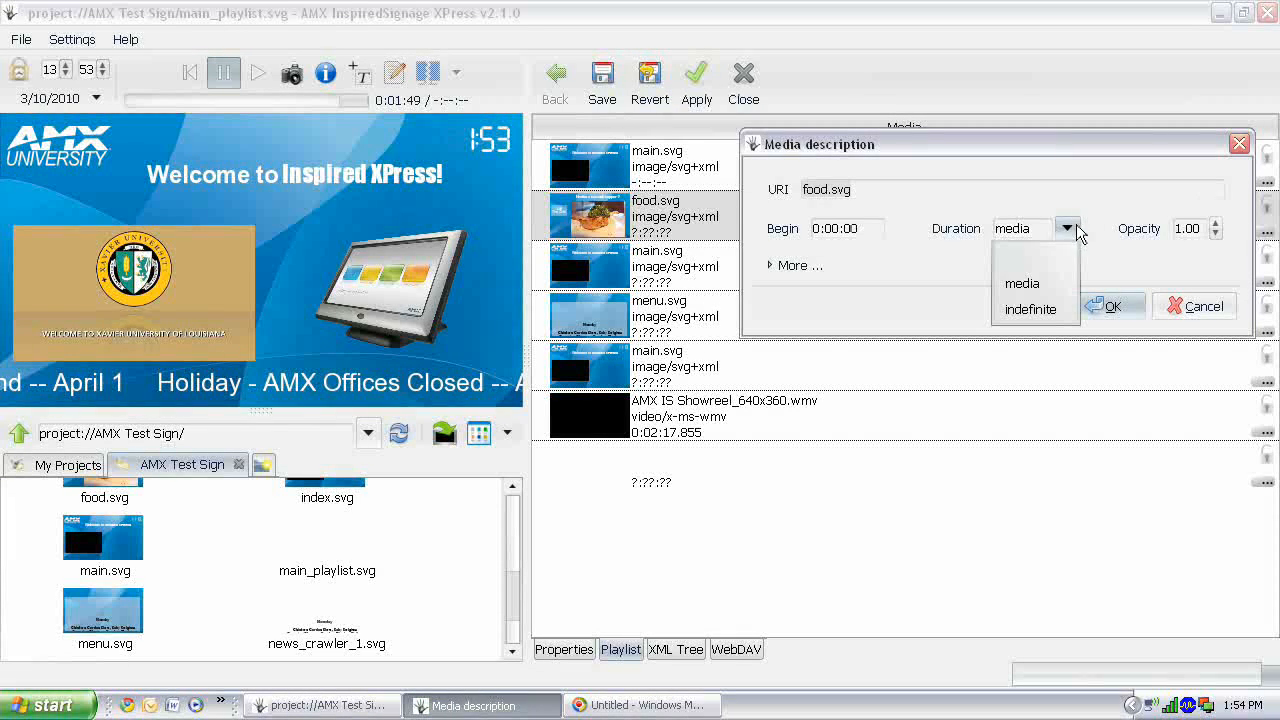
left_click(1030, 309)
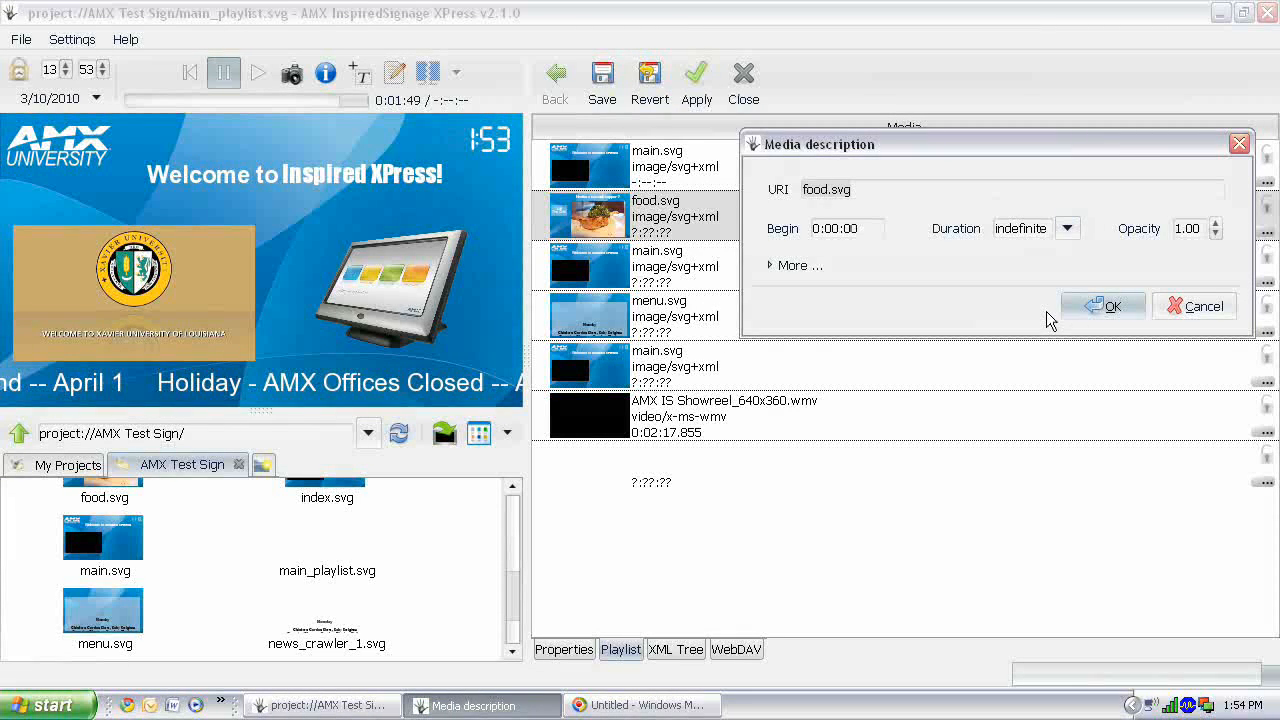
left_click(1101, 305)
Set the durations of the second main.svg, the menu.svg and the last main.svg entries to indefinite.
left_click(908, 263)
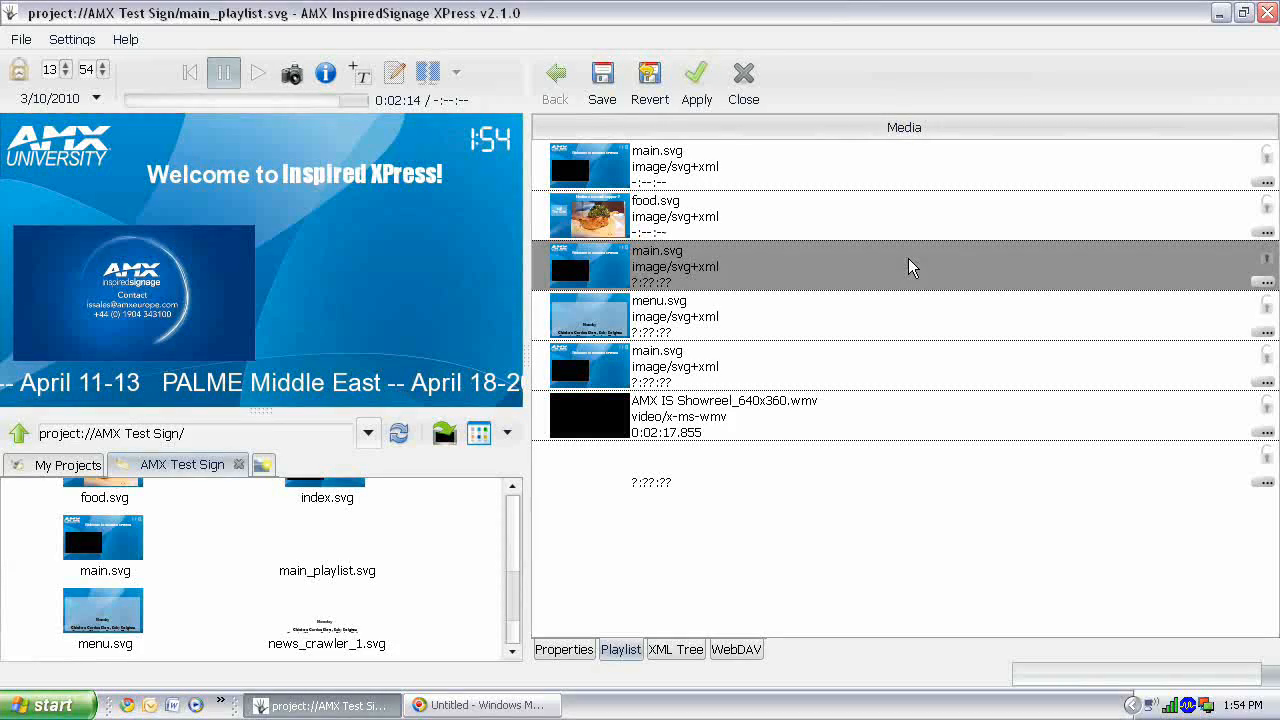
left_click(1263, 283)
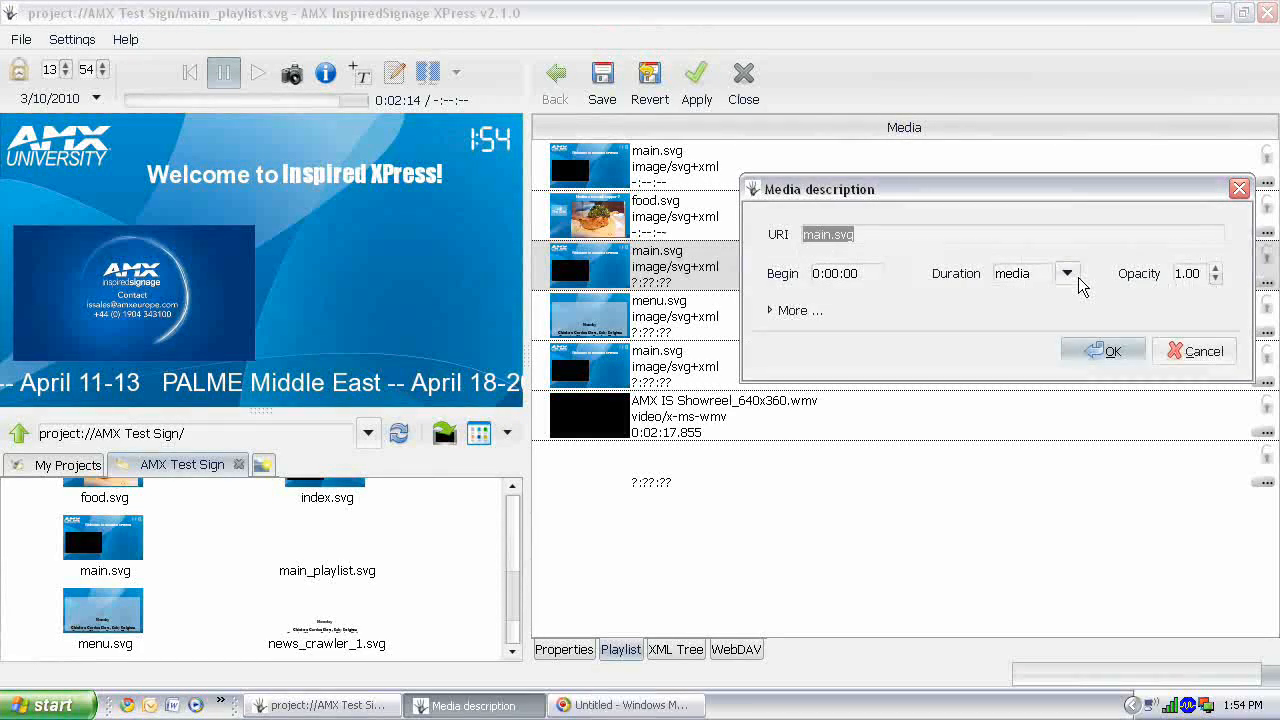
left_click(1067, 274)
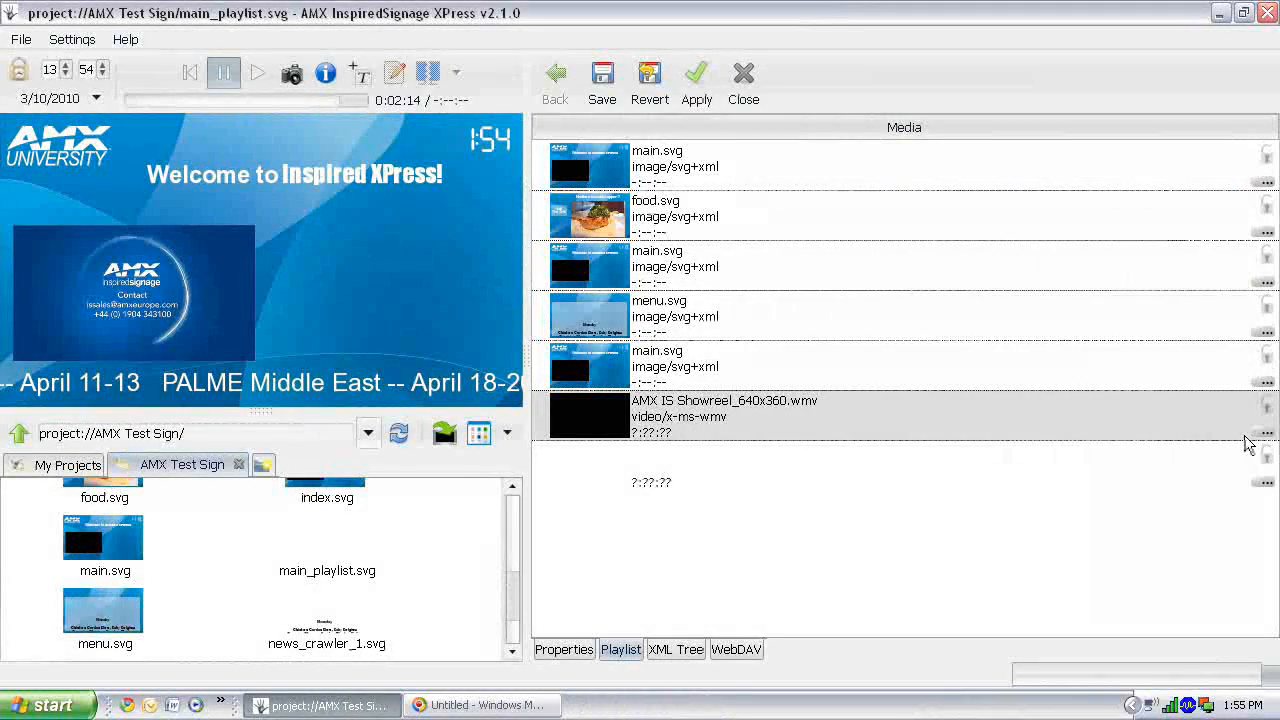
Set the duration of the AMX IS Showreel_640x360.wmv entry to indefinite.
left_click(1265, 432)
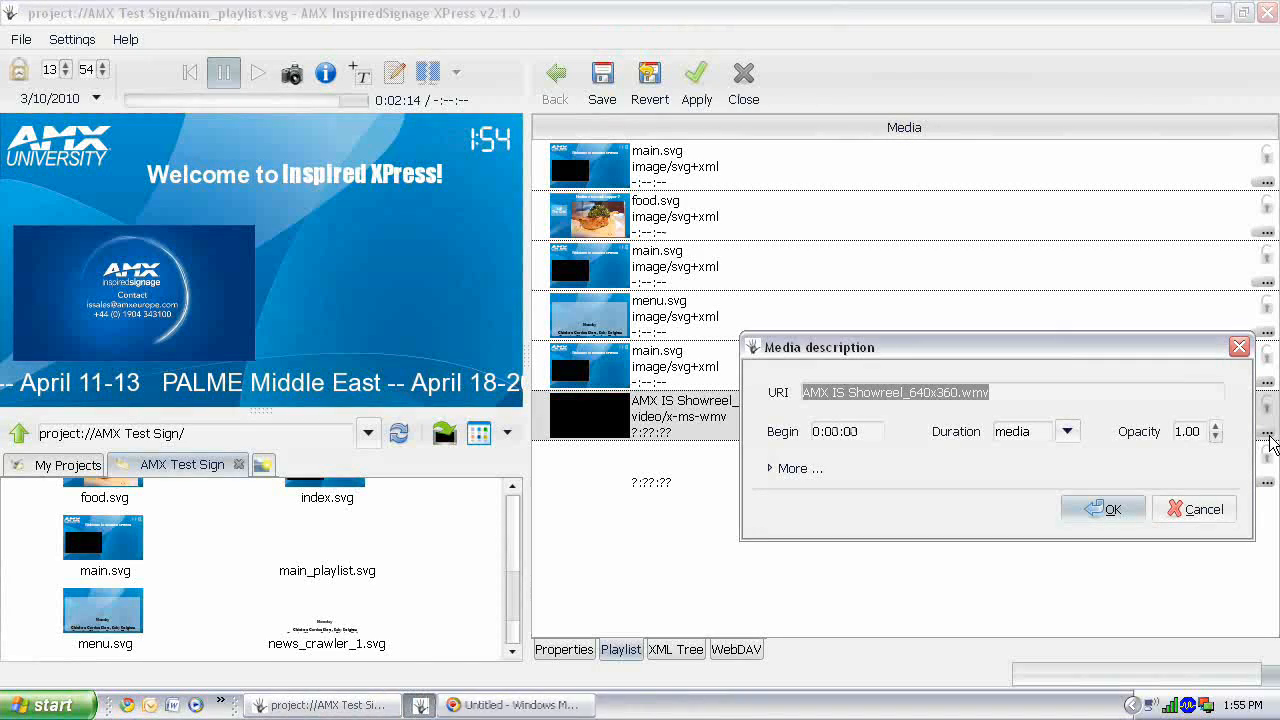
left_click(1068, 431)
left_click(1069, 431)
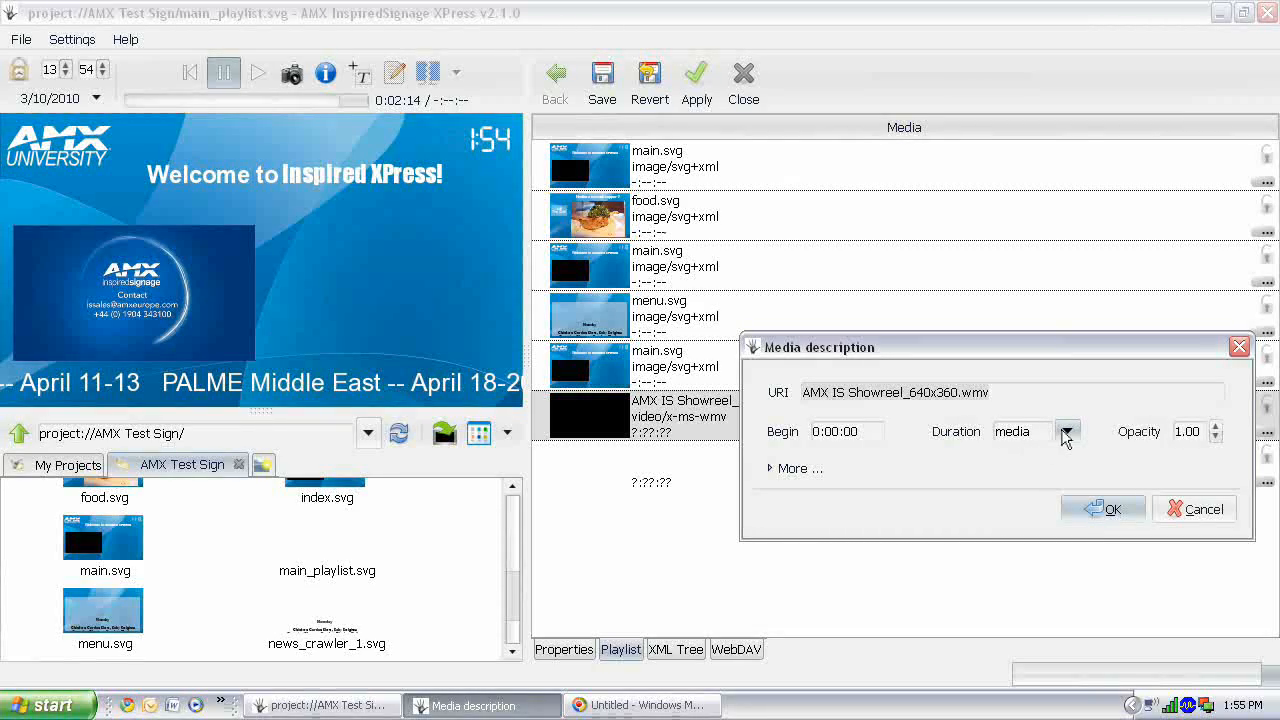
left_click(1066, 434)
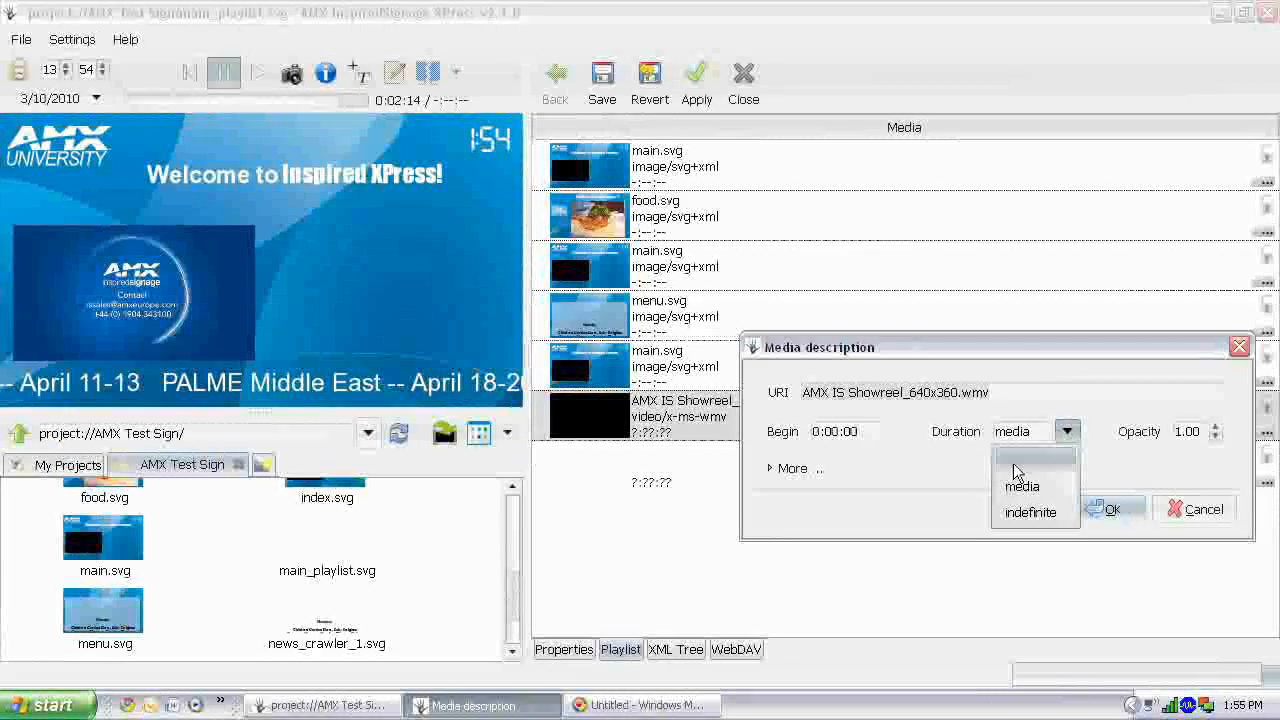
left_click(1048, 524)
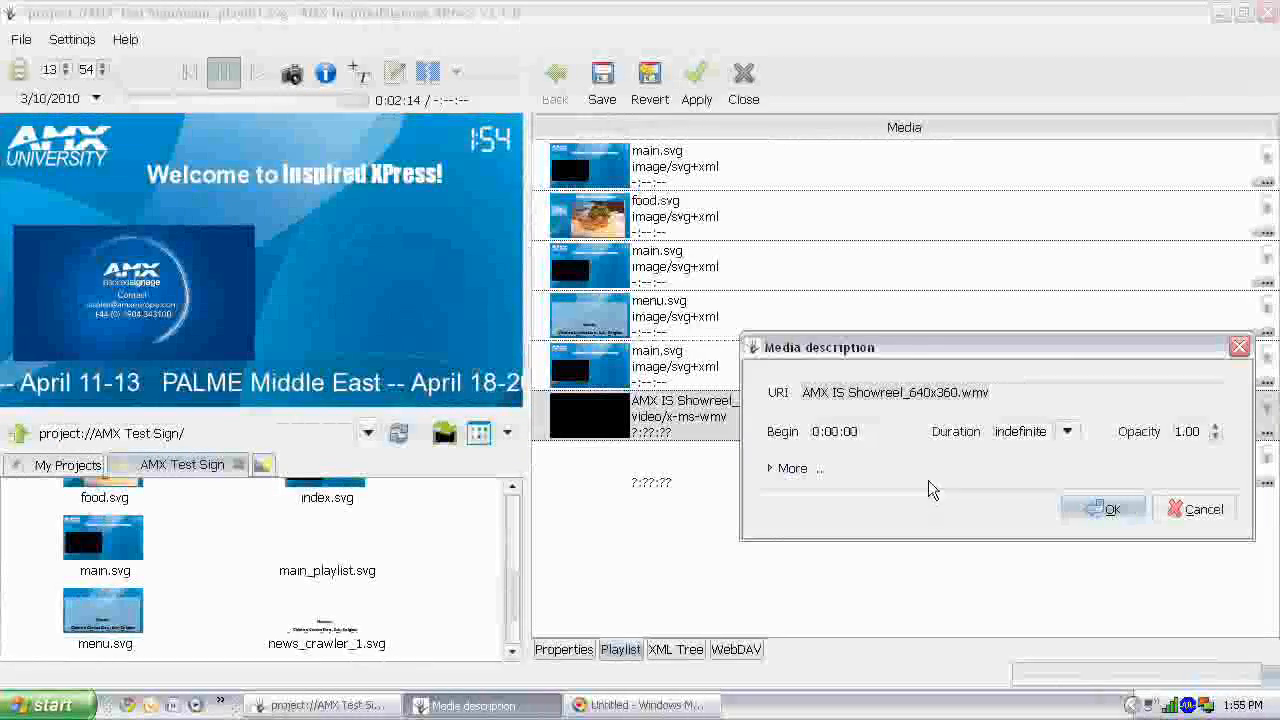
Enable repeat for the showreel video with an indefinite maximum duration, and accept its media description.
left_click_drag(908, 352, 815, 200)
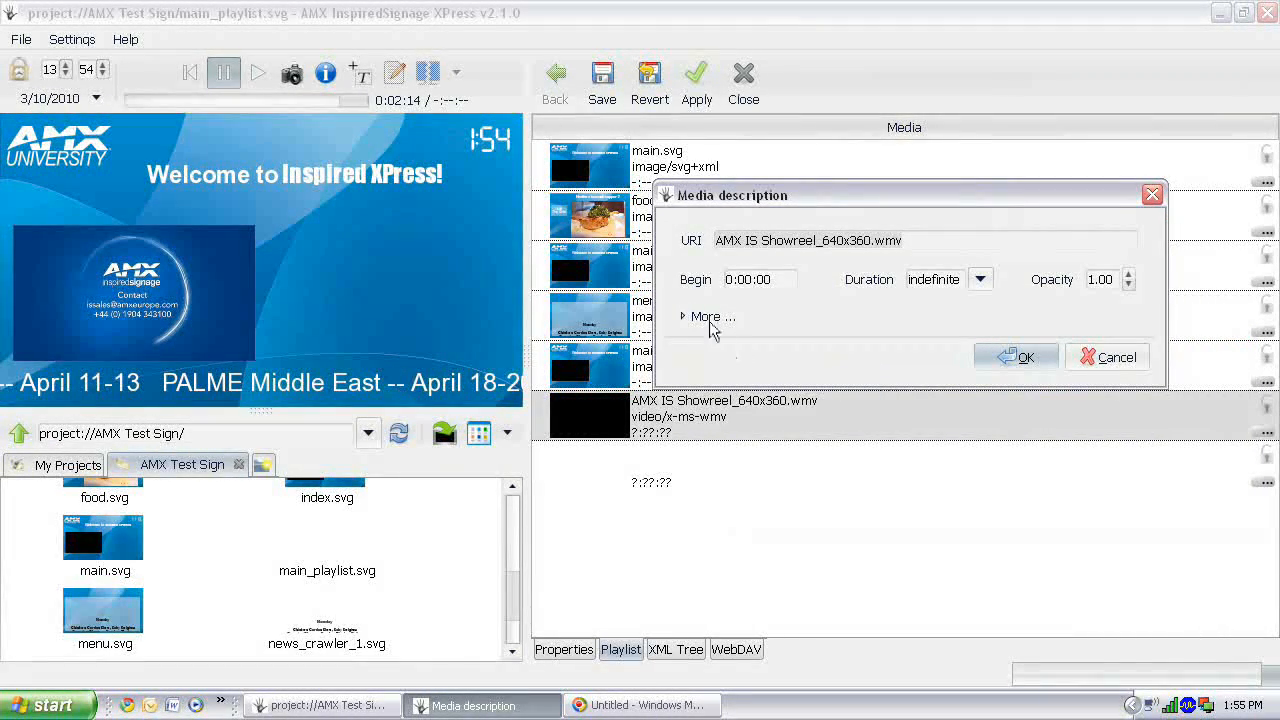
left_click(700, 316)
left_click(700, 316)
left_click(689, 316)
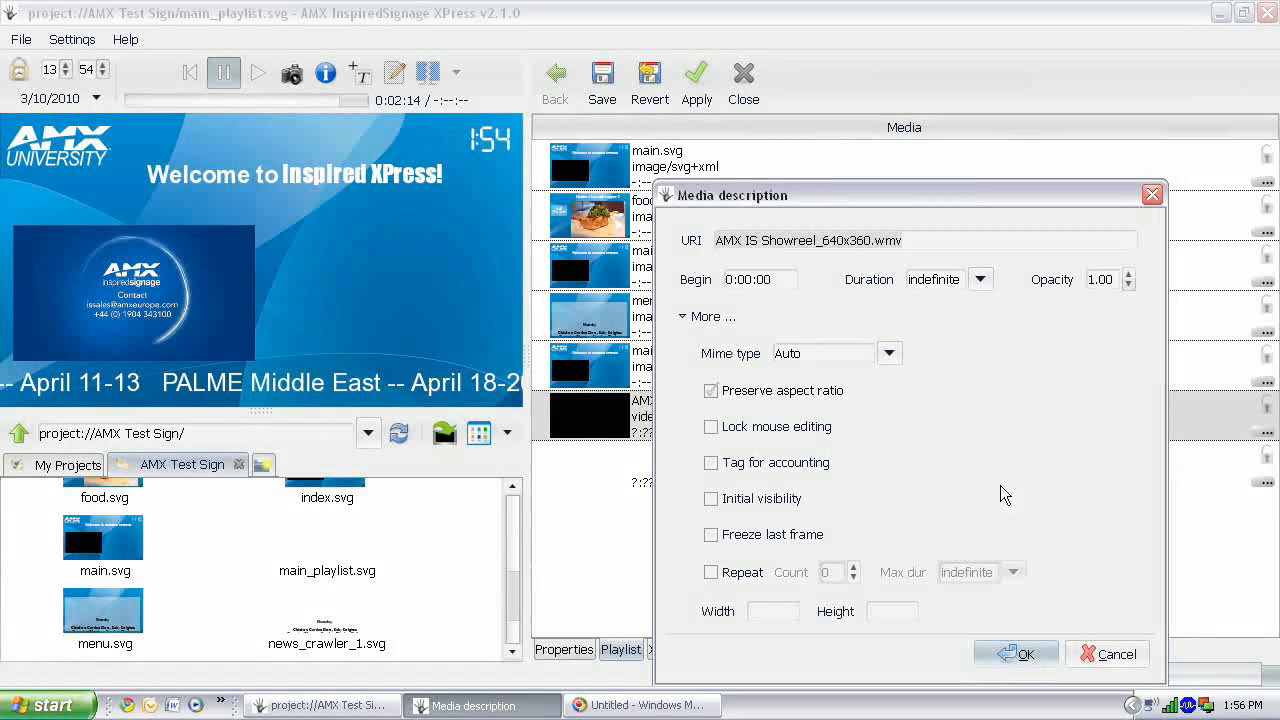
left_click(712, 572)
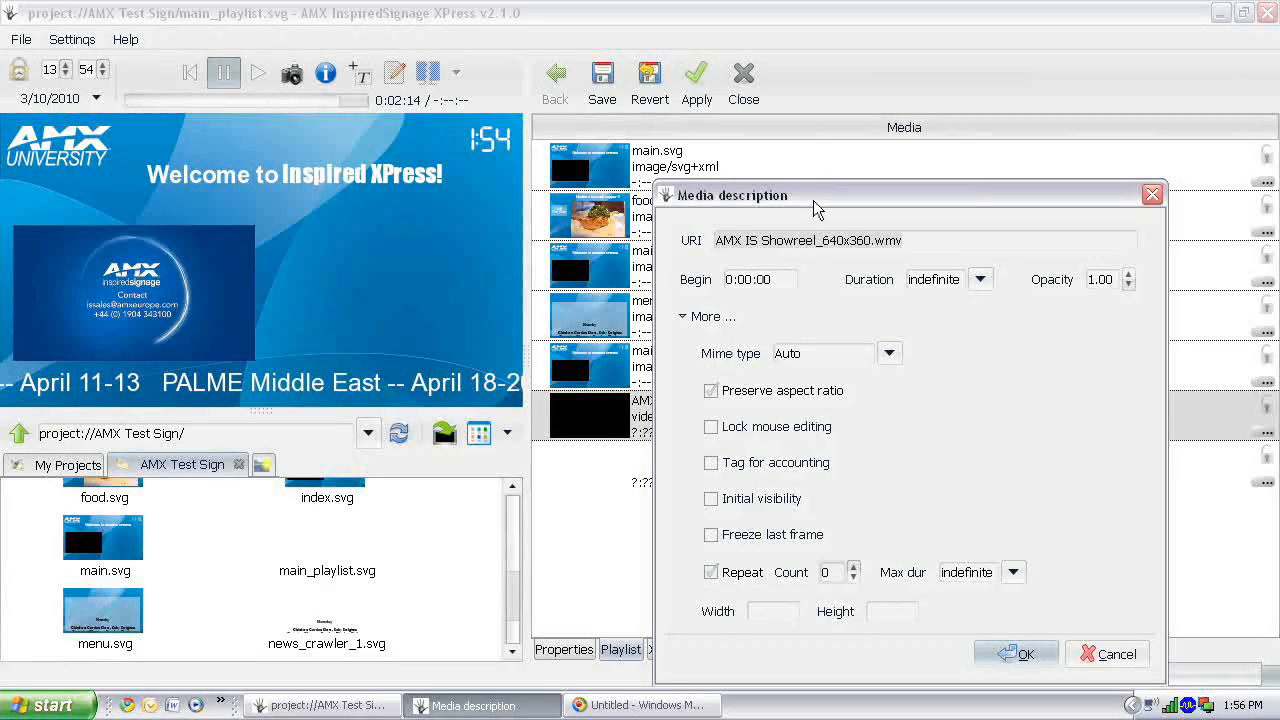
left_click_drag(813, 200, 904, 183)
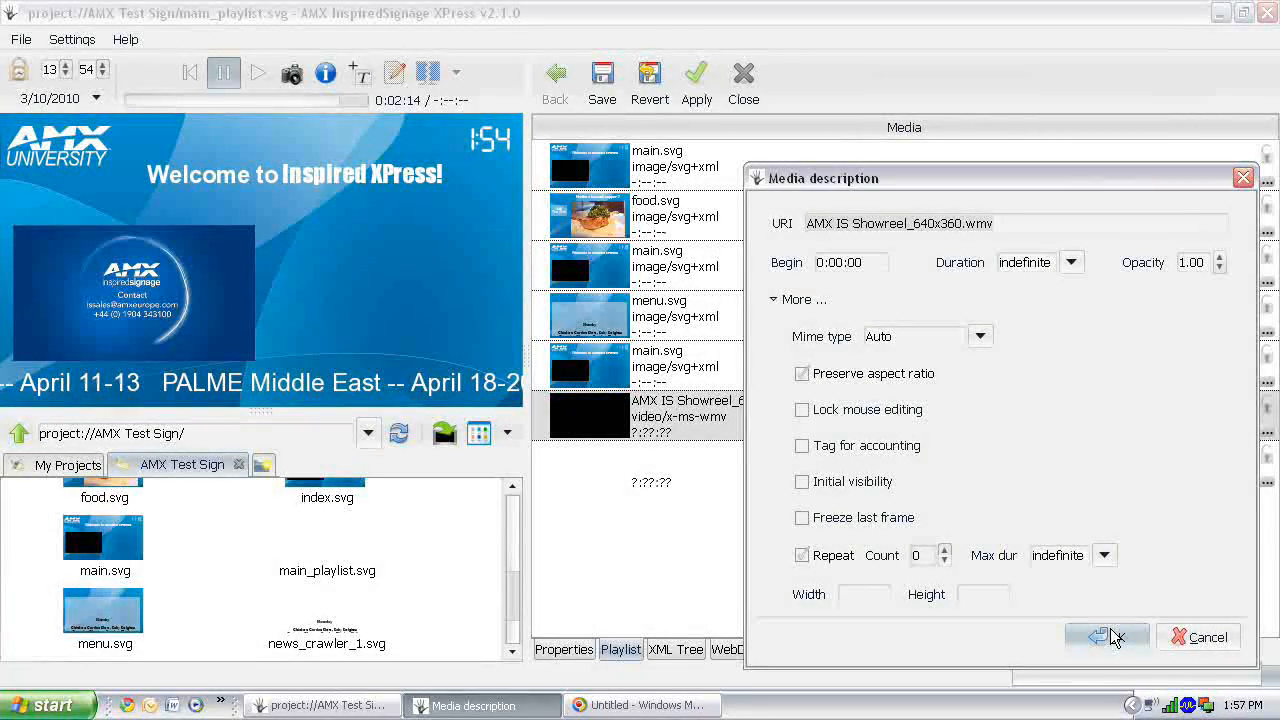
left_click(1115, 637)
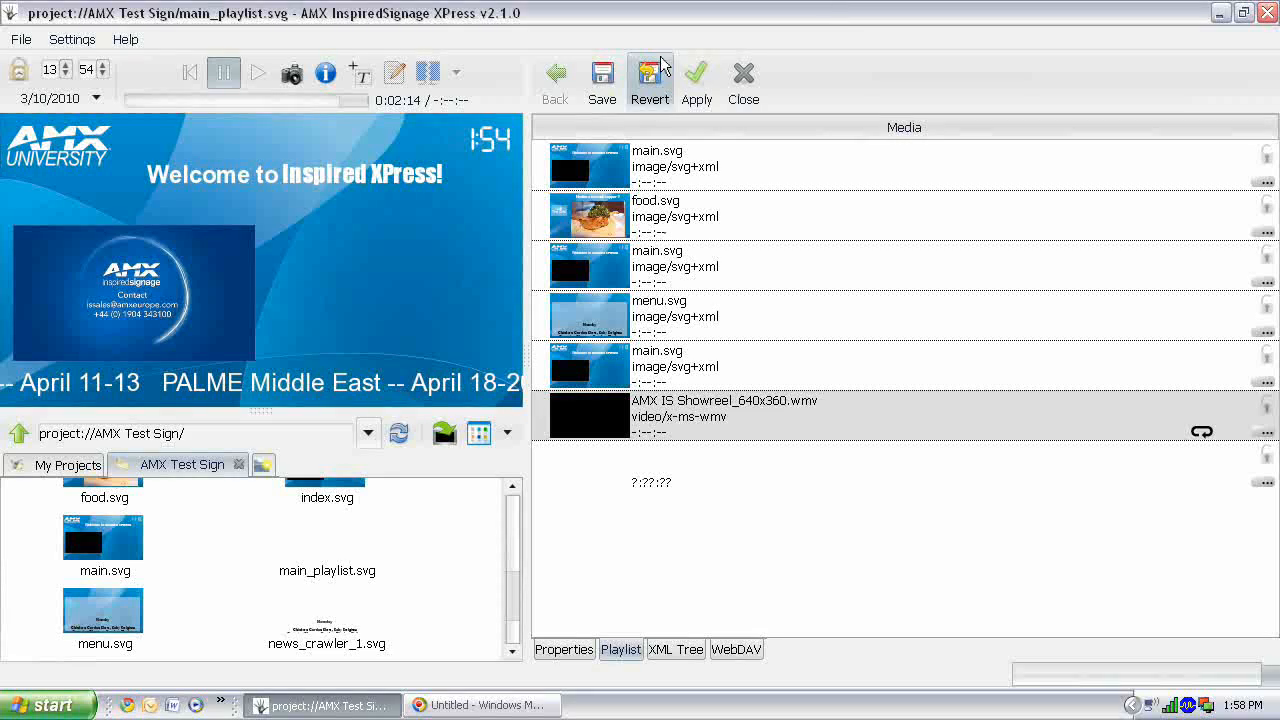
Apply and save the playlist changes, and play the preview until the weekly menu slide before pausing it.
left_click(688, 88)
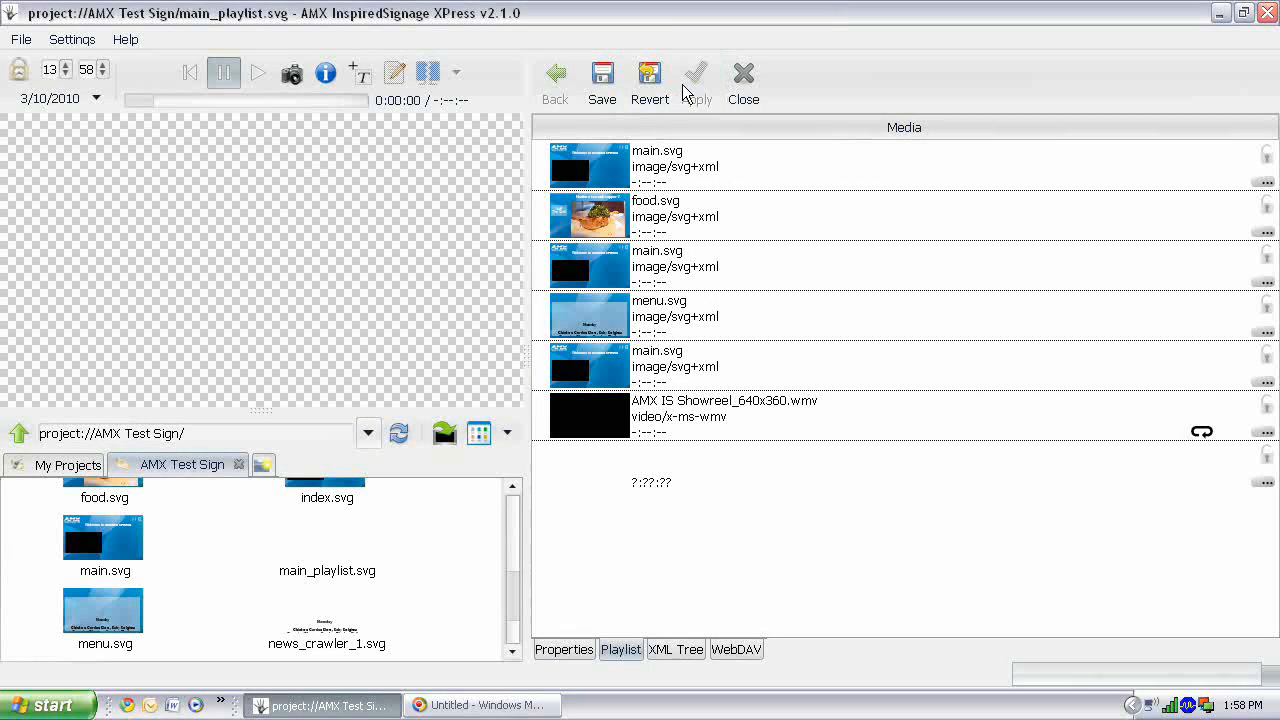
left_click(597, 90)
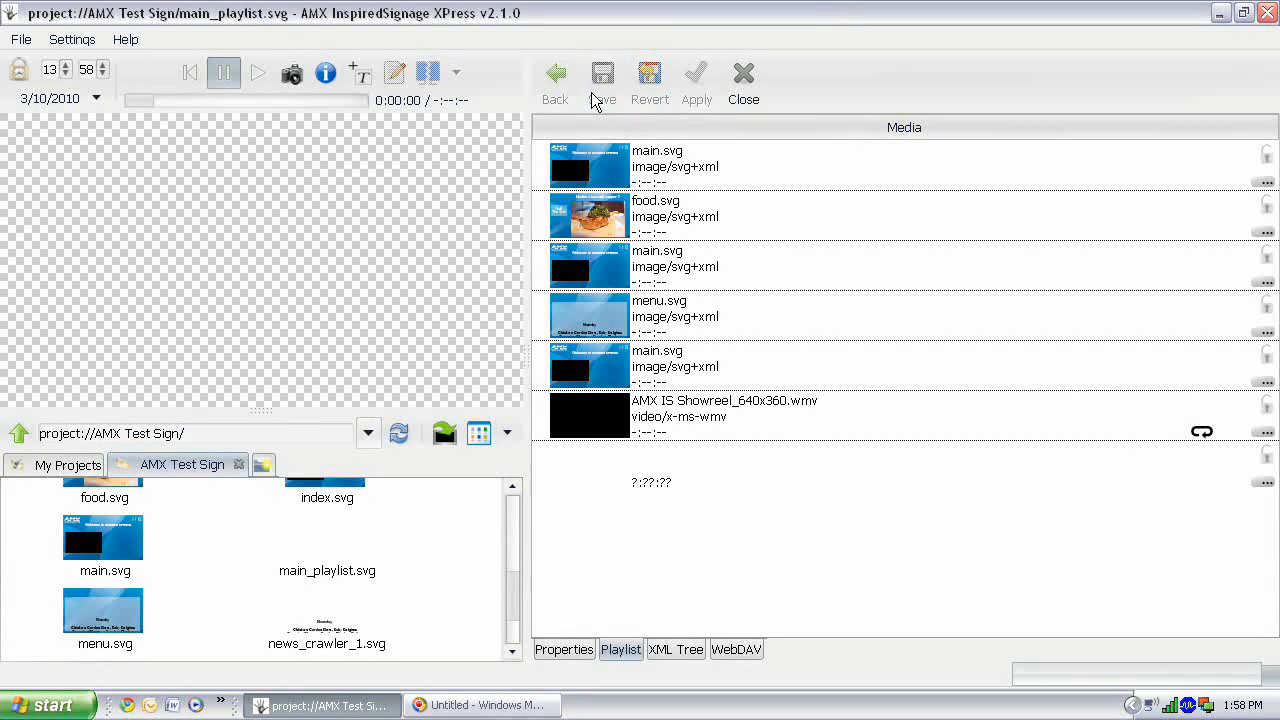
left_click(262, 74)
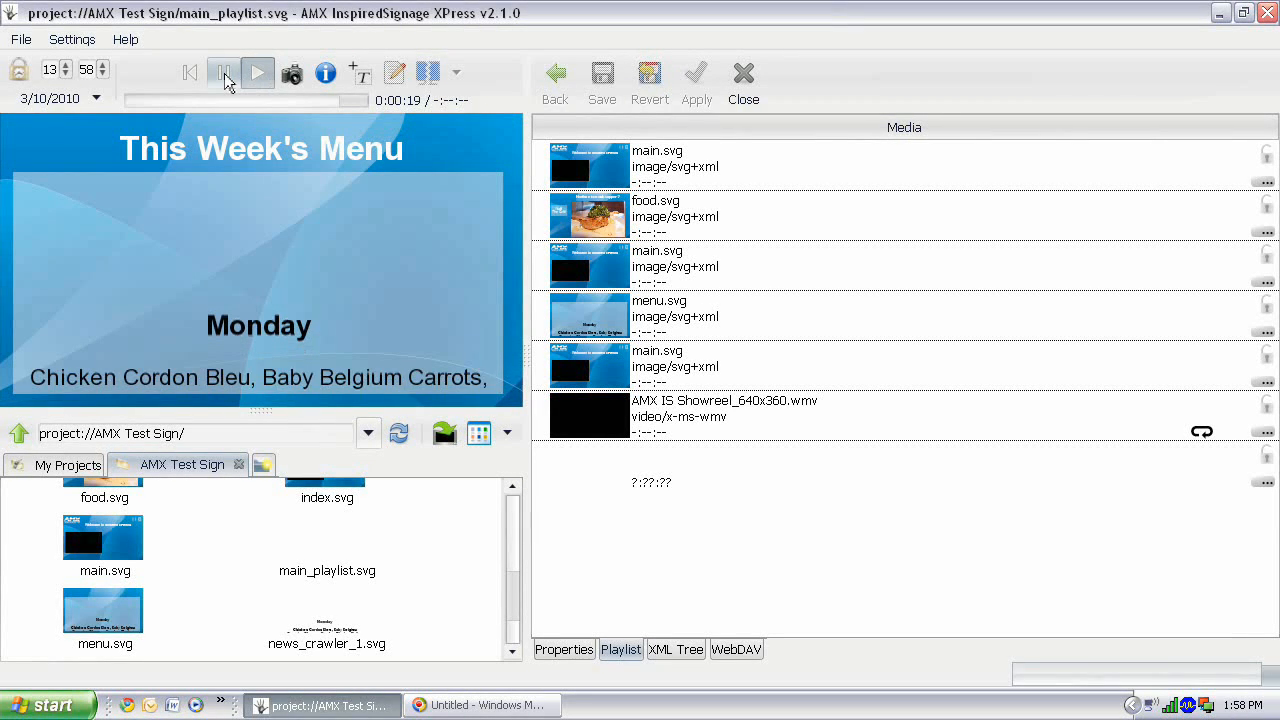
left_click(226, 80)
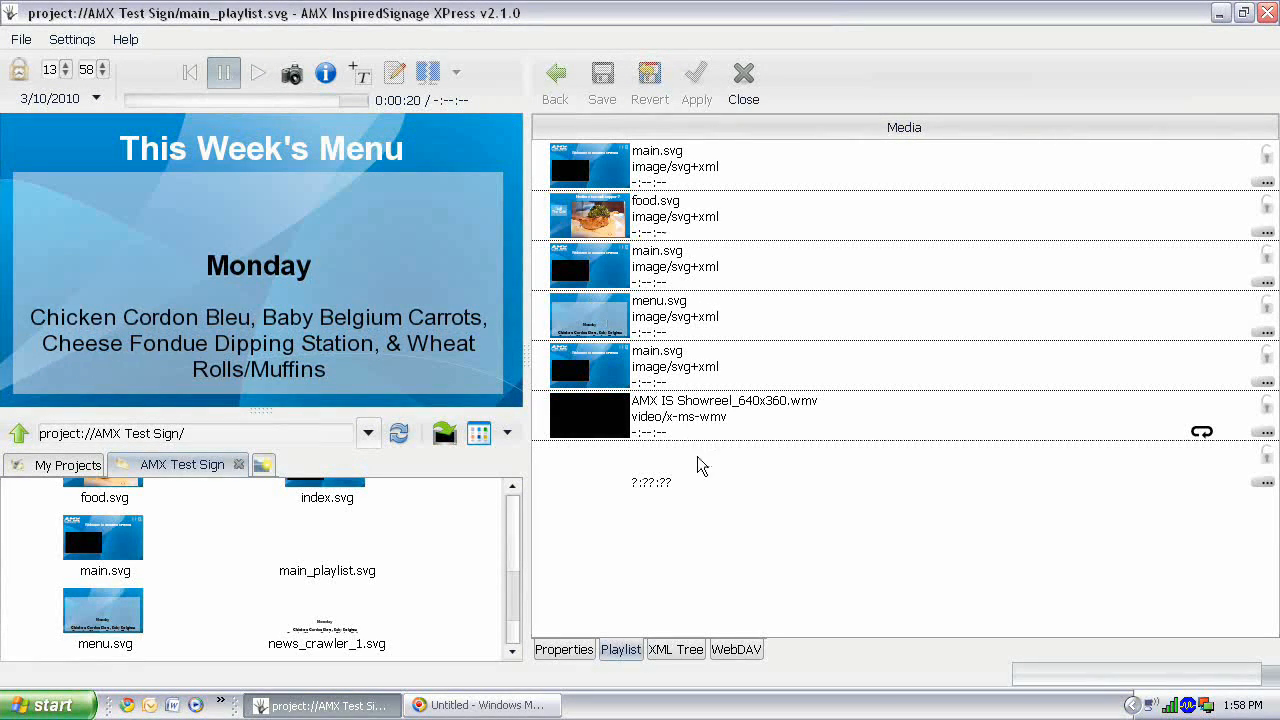
Set the playlist's default slide duration to 30s in its properties.
left_click(565, 650)
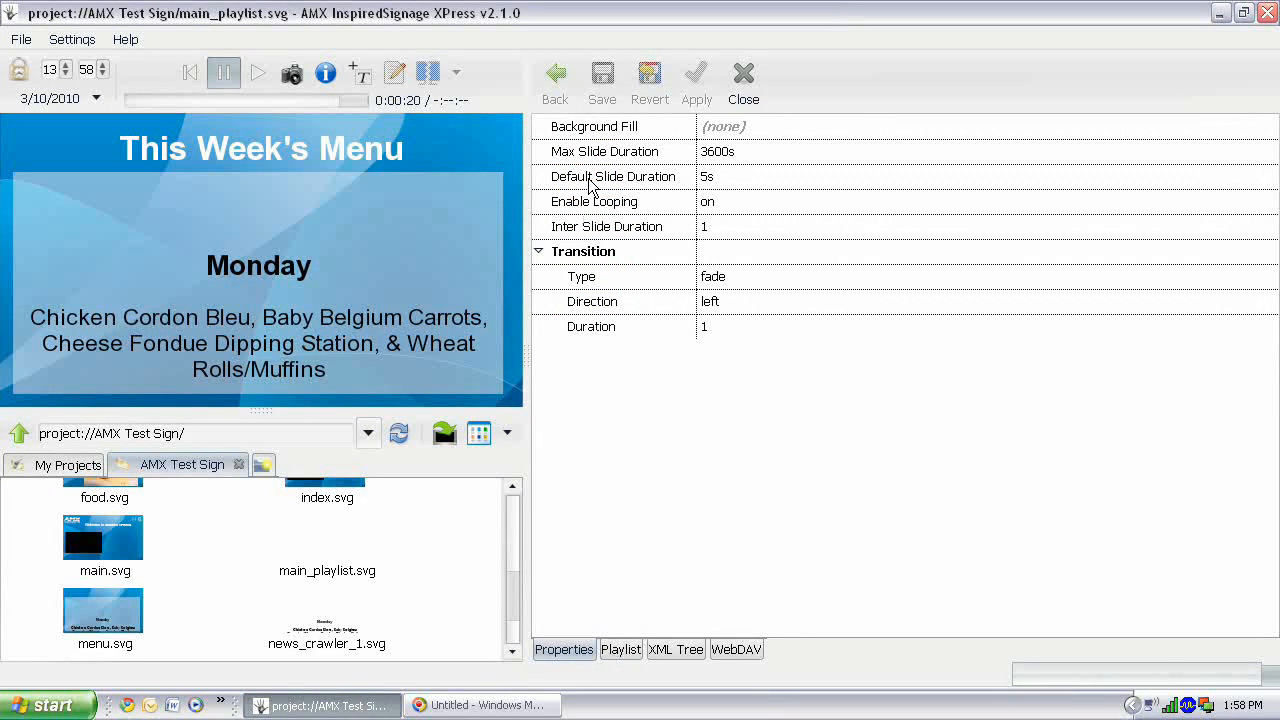
left_click(709, 182)
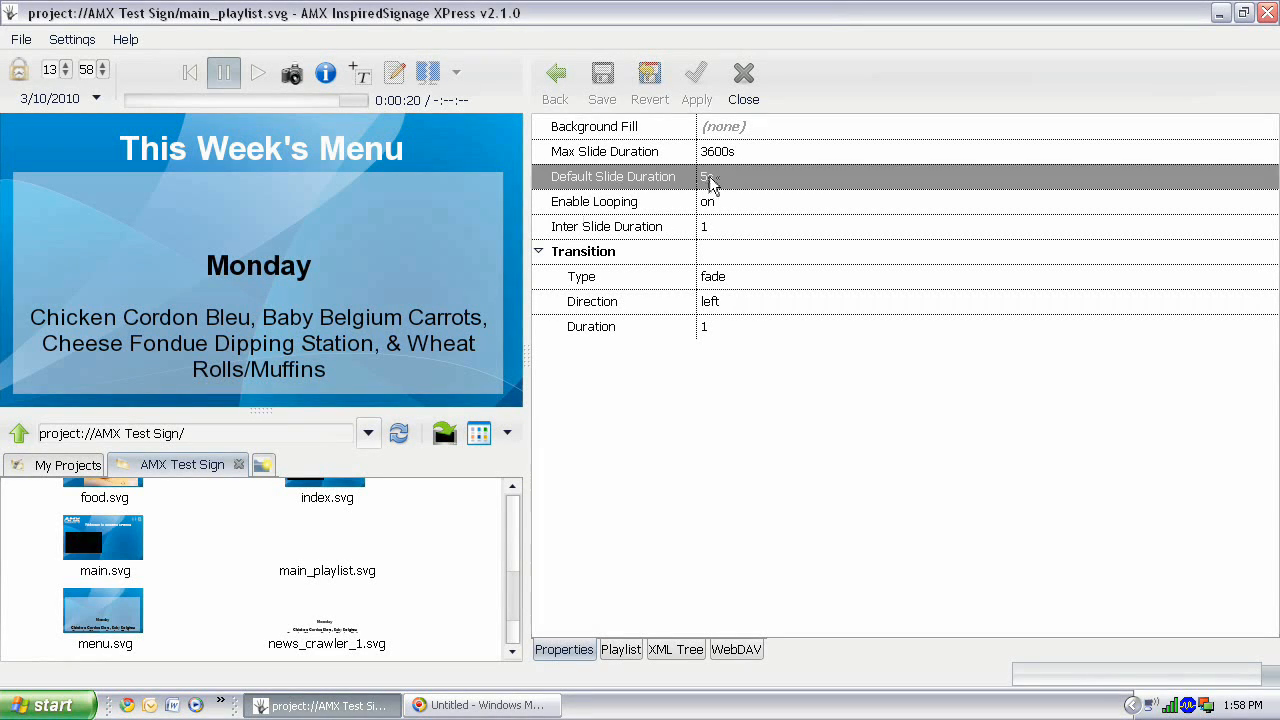
left_click(709, 182)
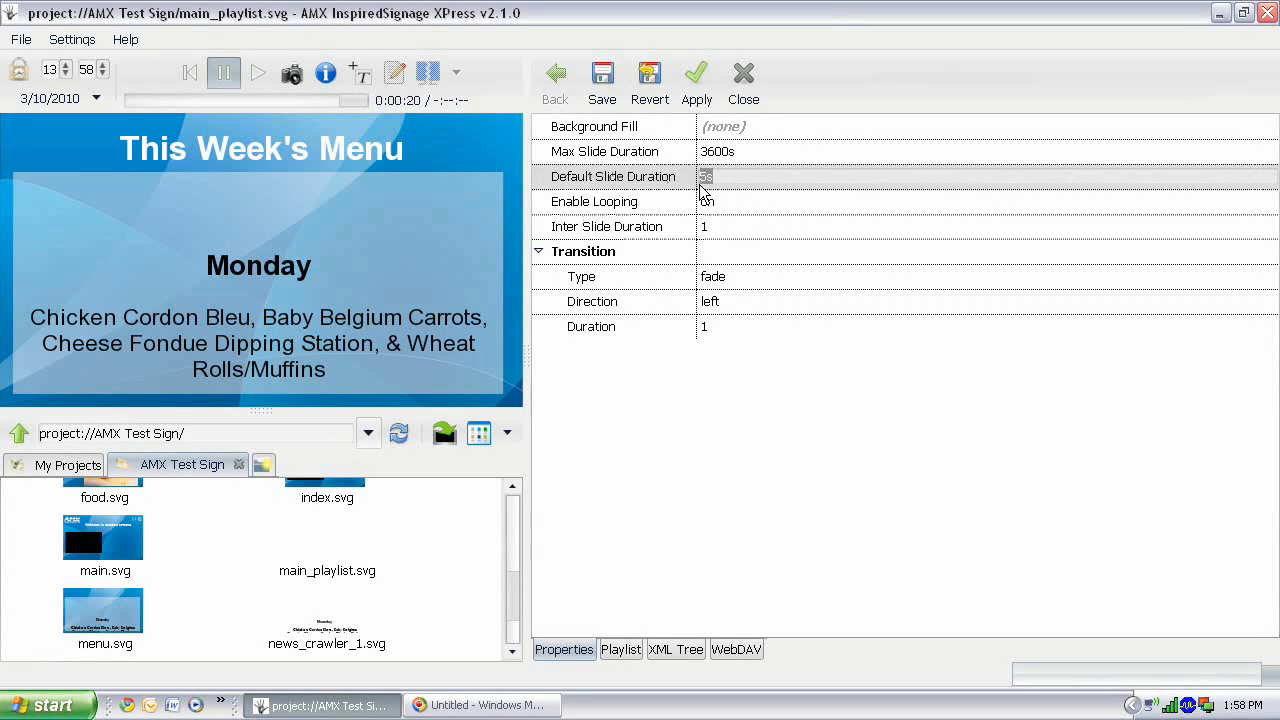
left_click(713, 176)
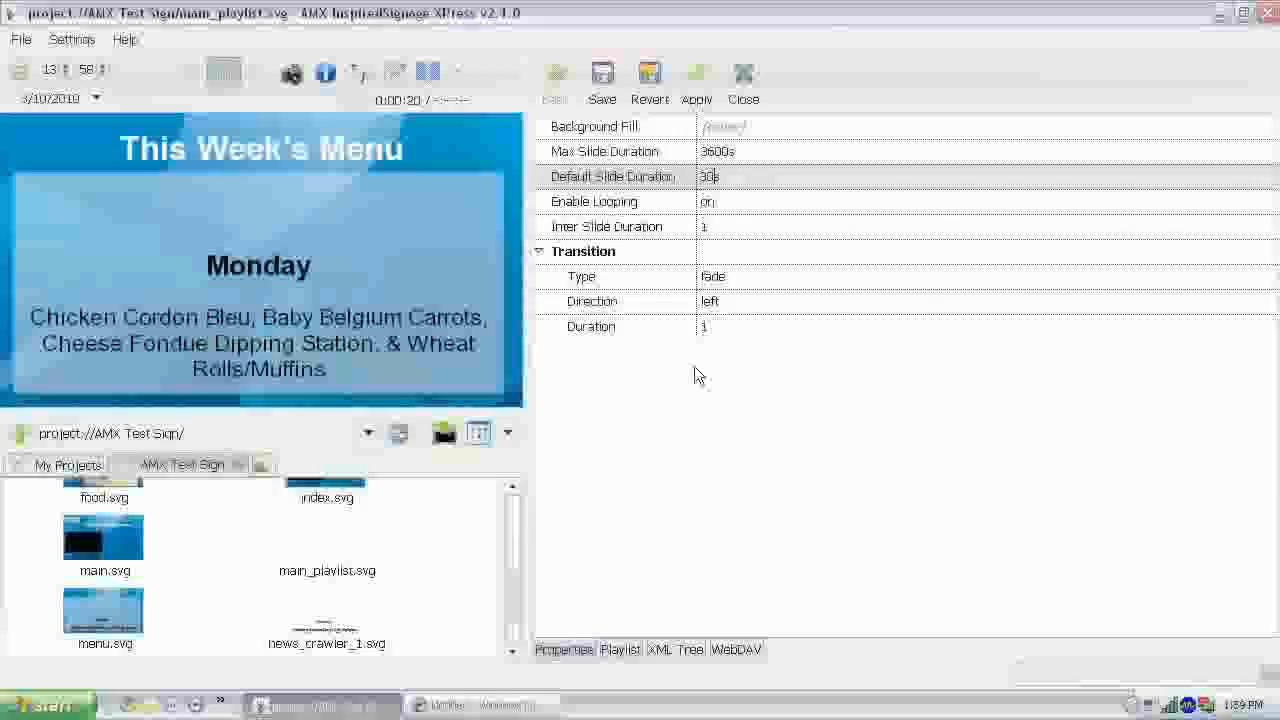
left_click(694, 367)
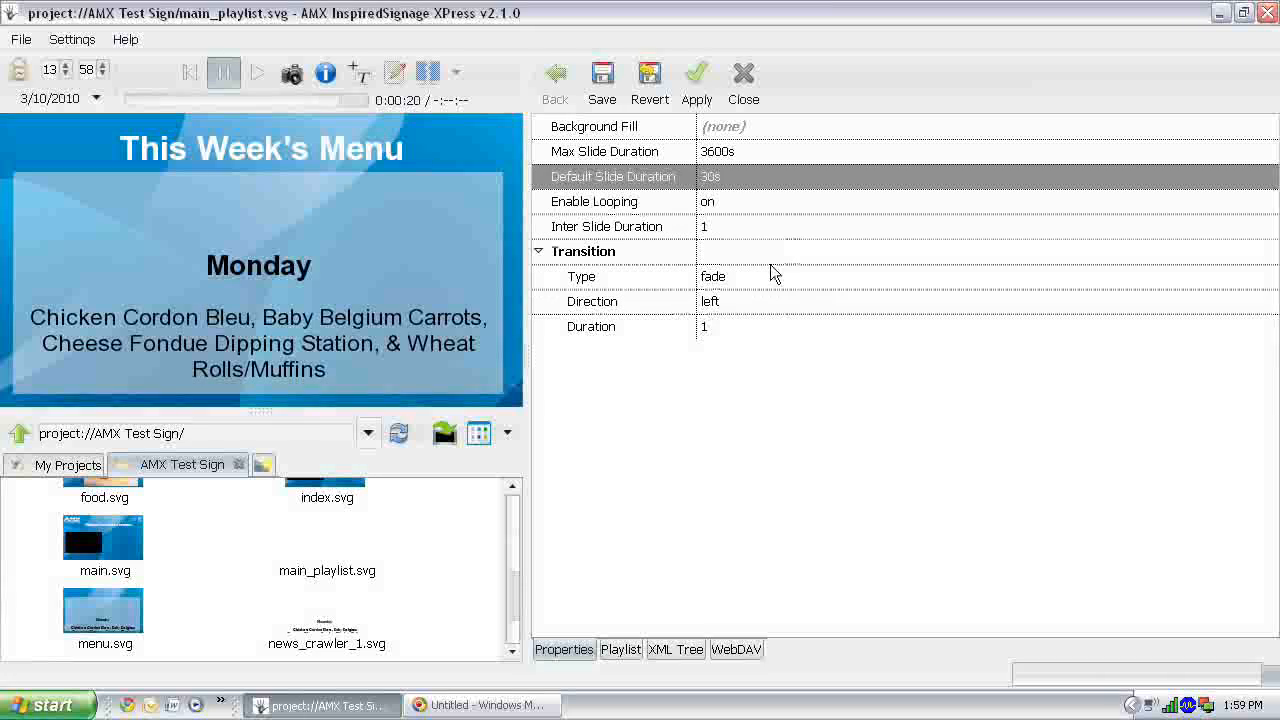
Set the playlist's transition type to random and apply the changes.
left_click(752, 277)
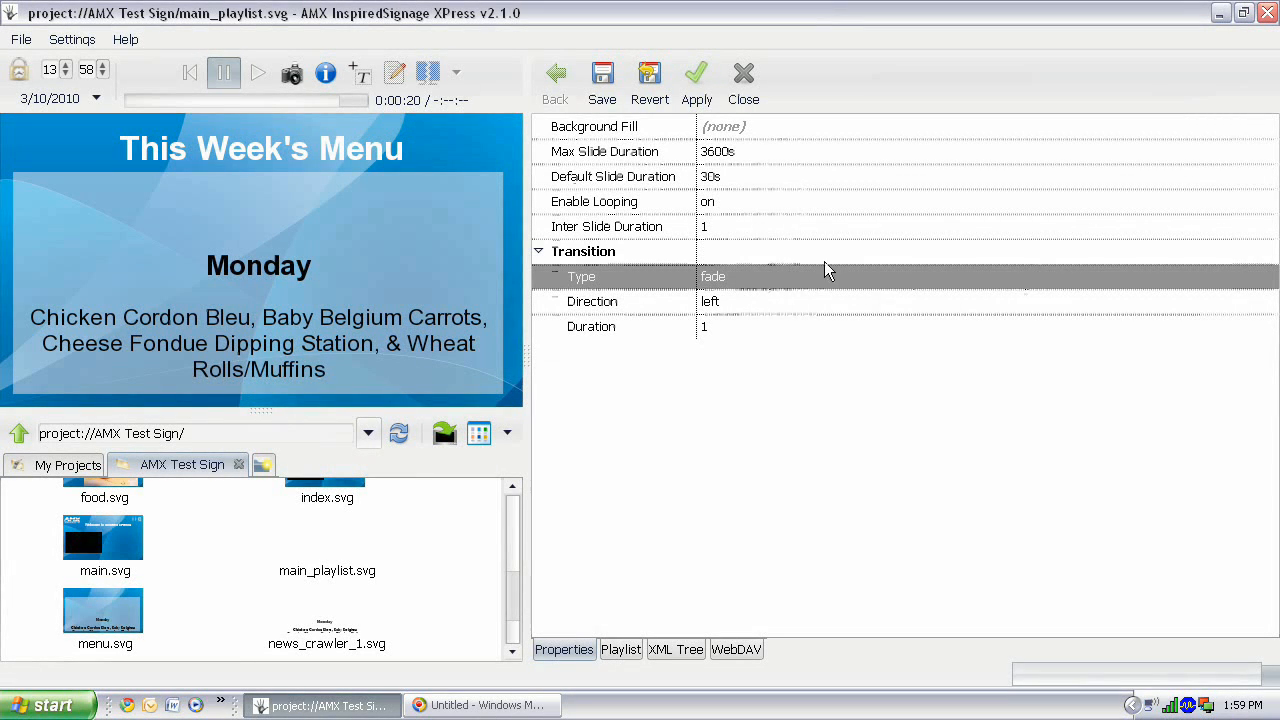
left_click(729, 279)
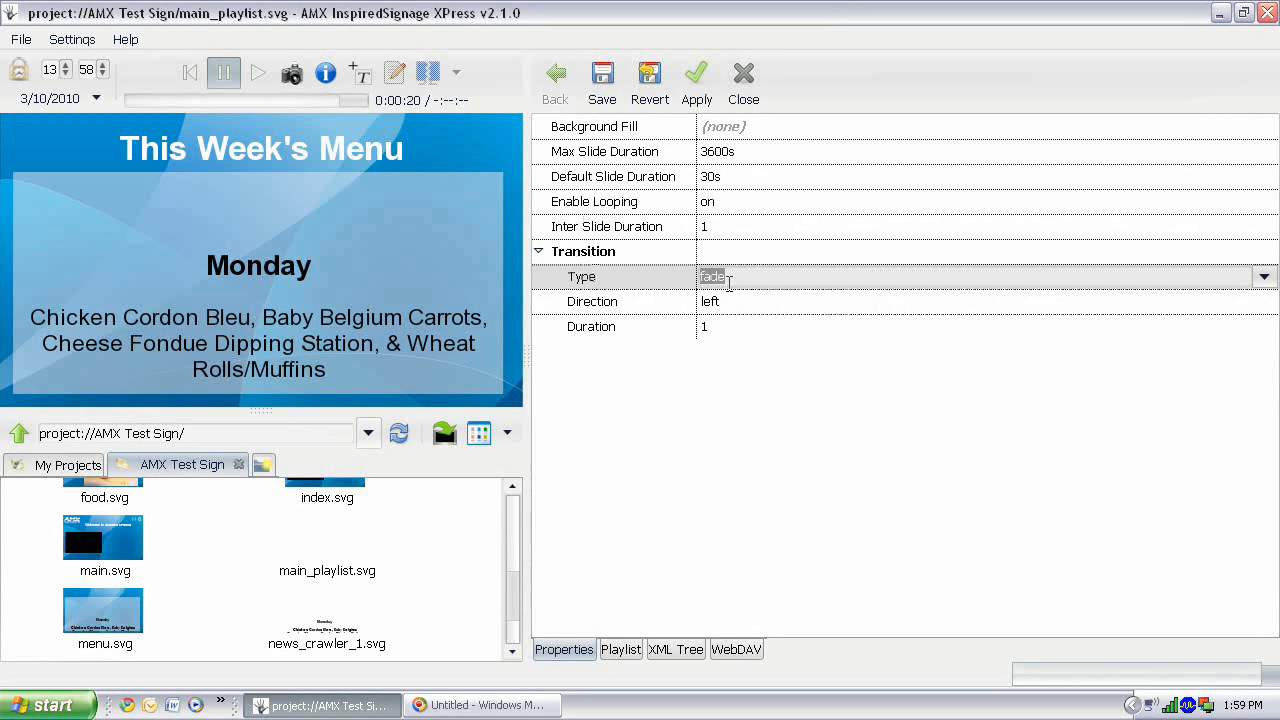
left_click(1264, 277)
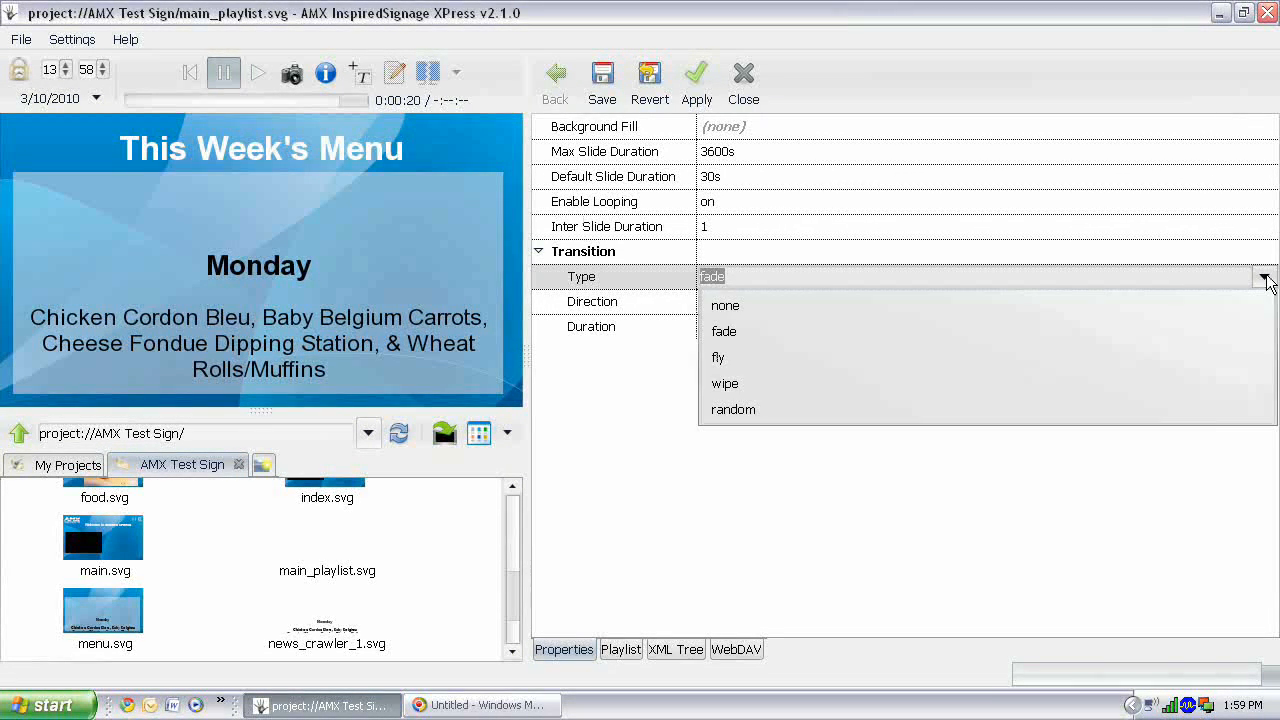
left_click(811, 410)
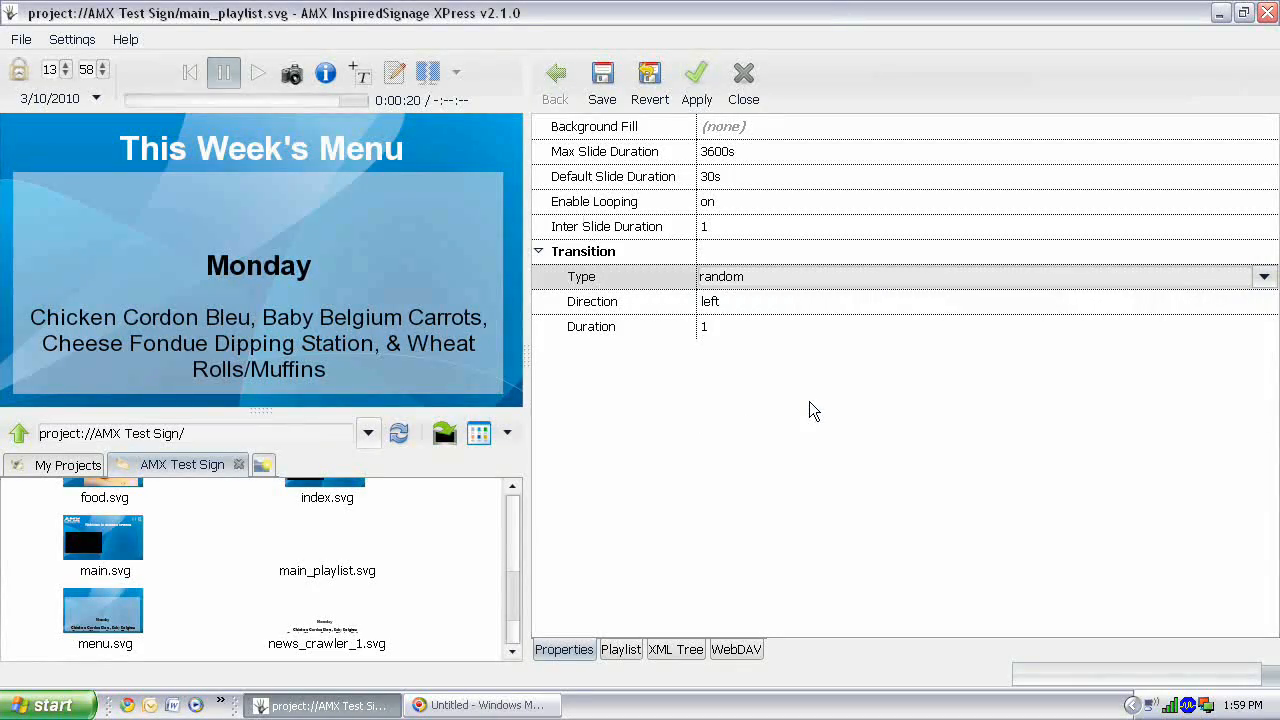
left_click(697, 77)
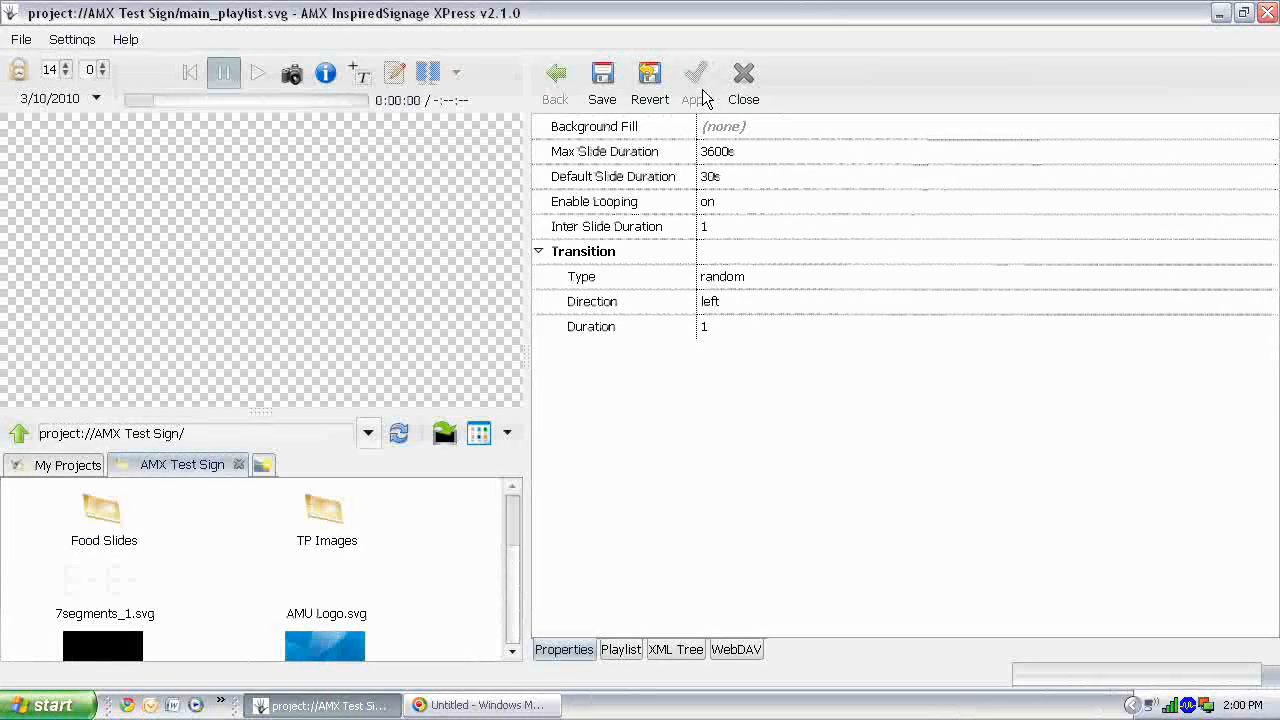
Preview the opening of the updated playlist, pause it, and review the slide duration and transition properties.
left_click(252, 82)
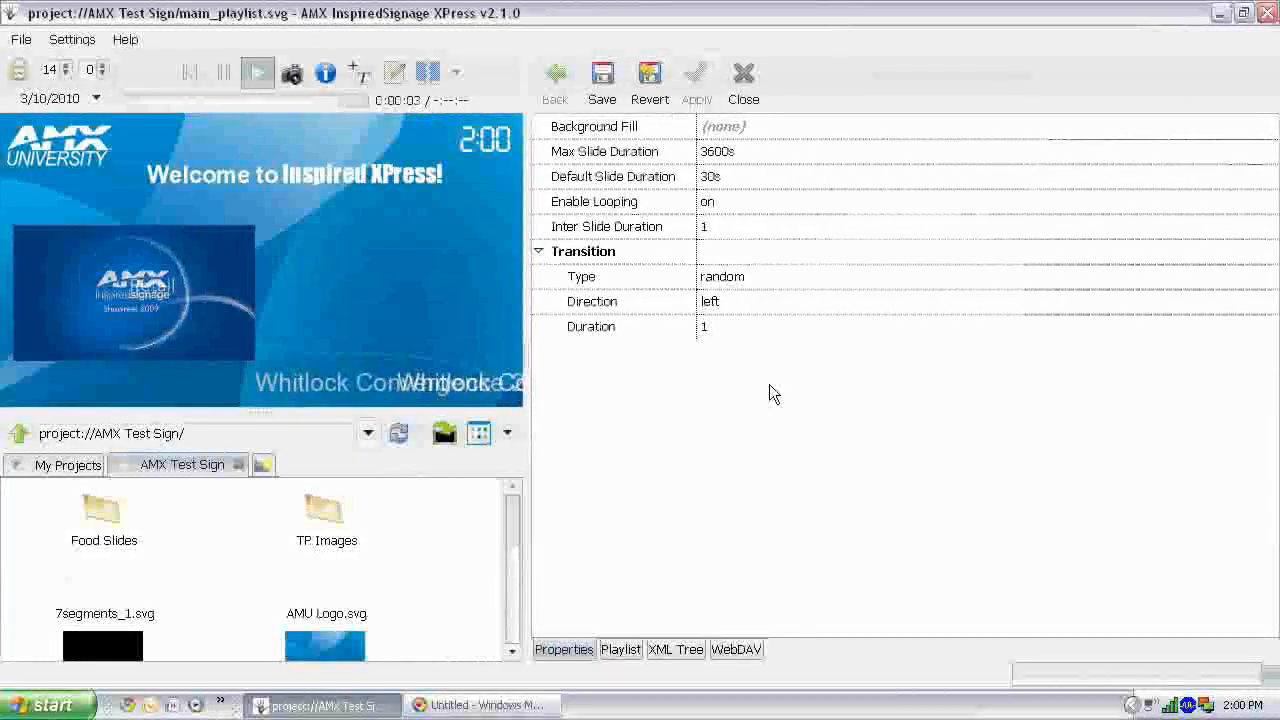
left_click(224, 72)
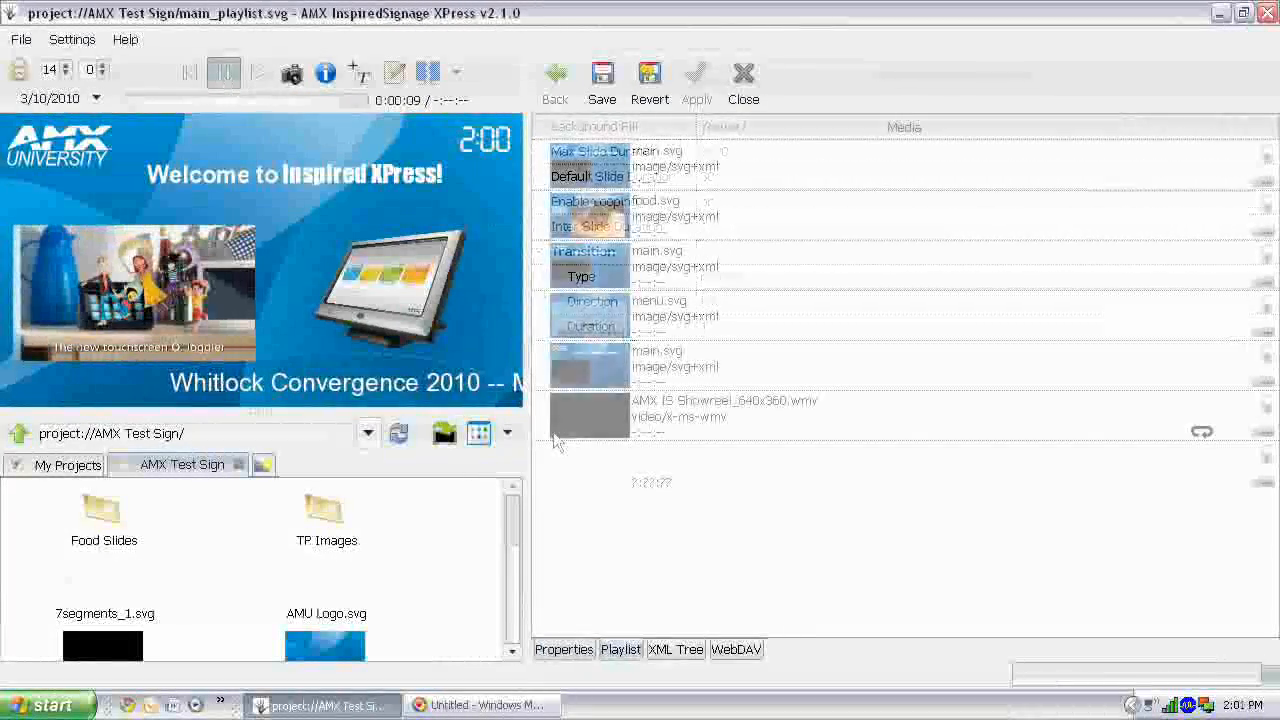
left_click(563, 650)
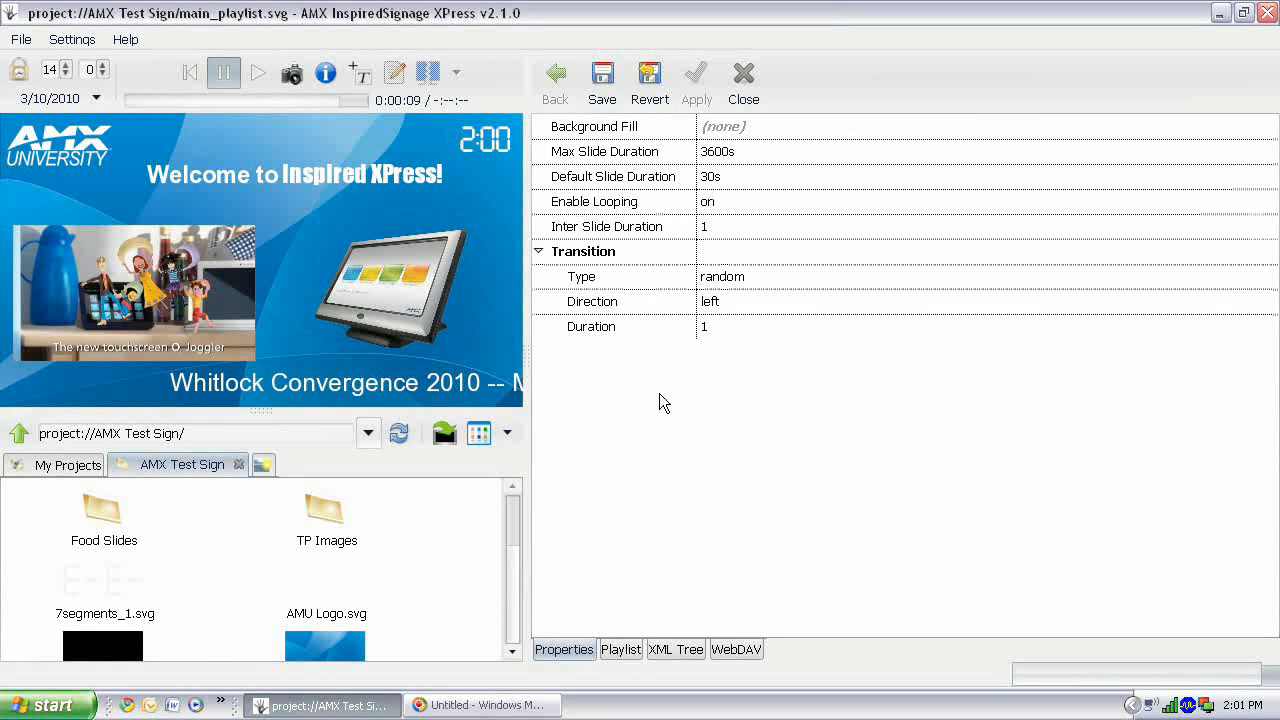
left_click(621, 650)
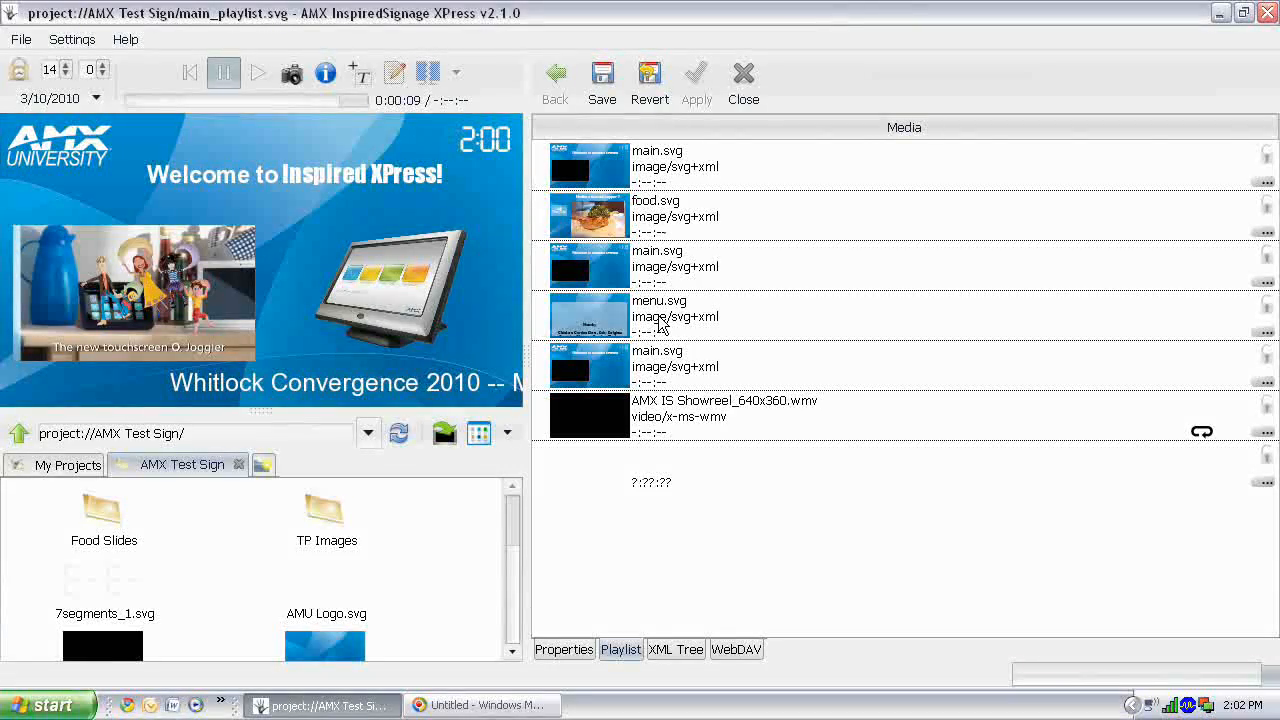
Set the durations of the food.svg and menu.svg entries to 10s.
left_click(655, 212)
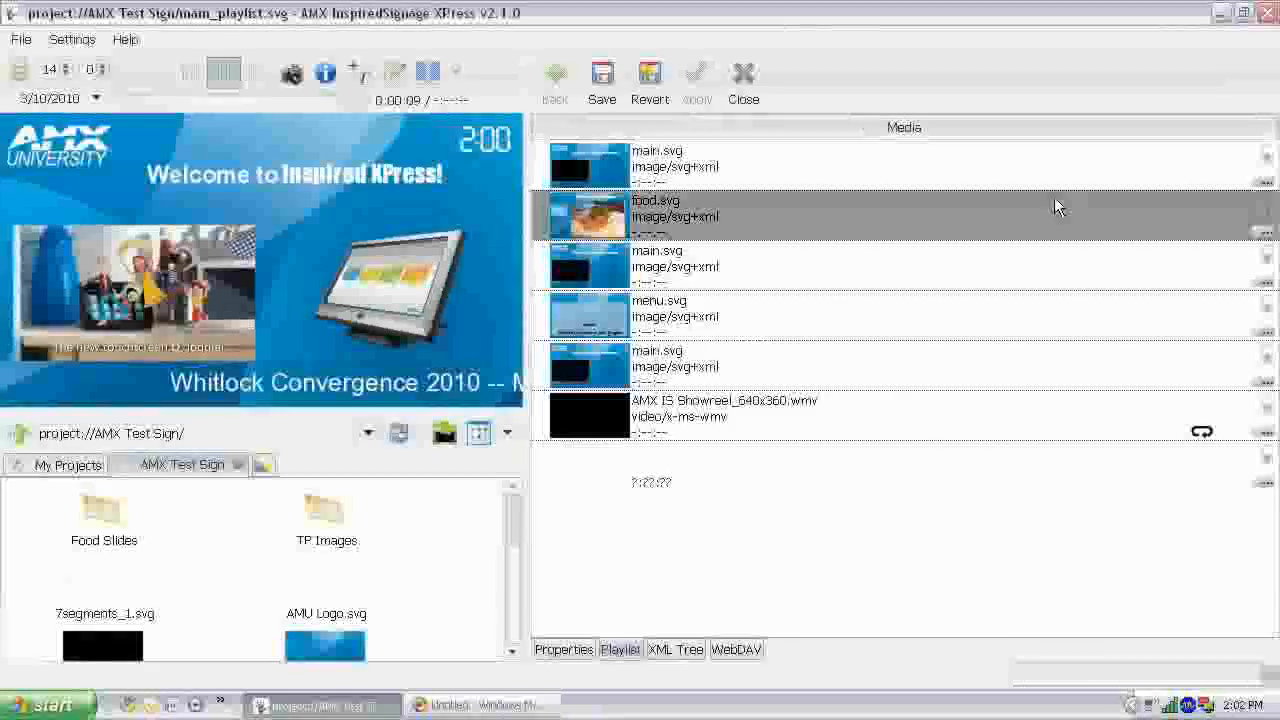
left_click(1265, 232)
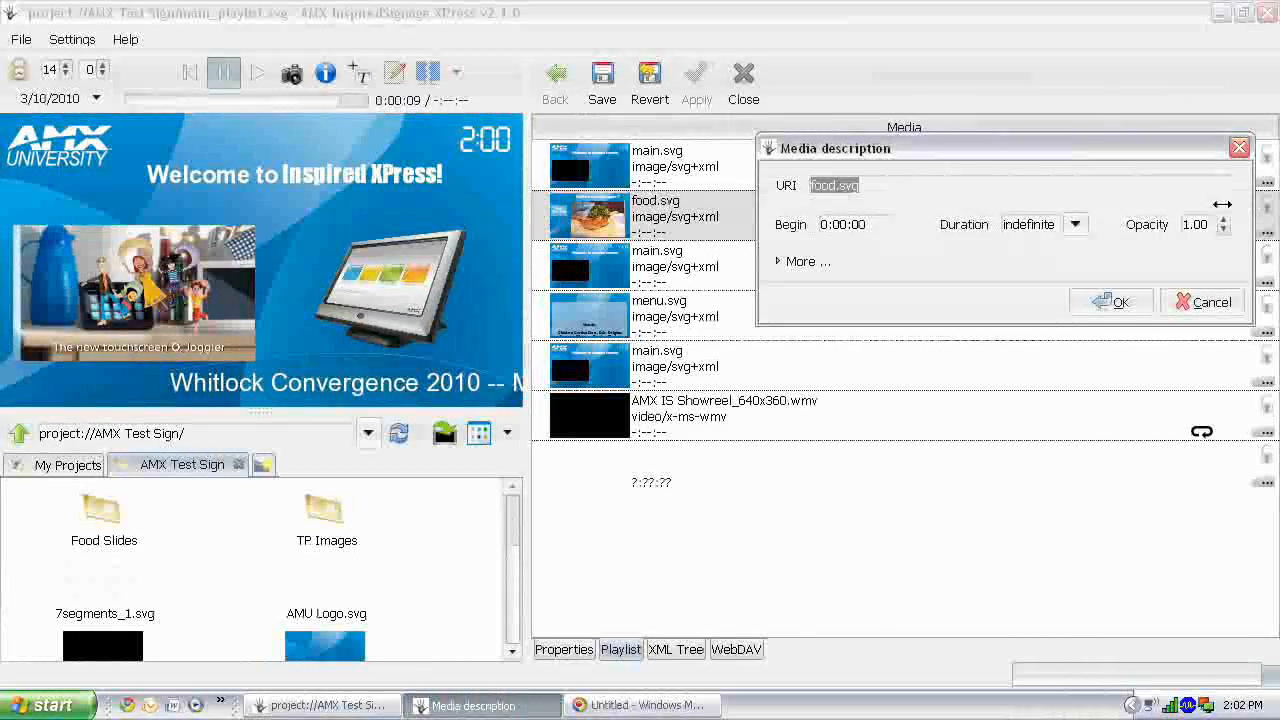
left_click(1074, 224)
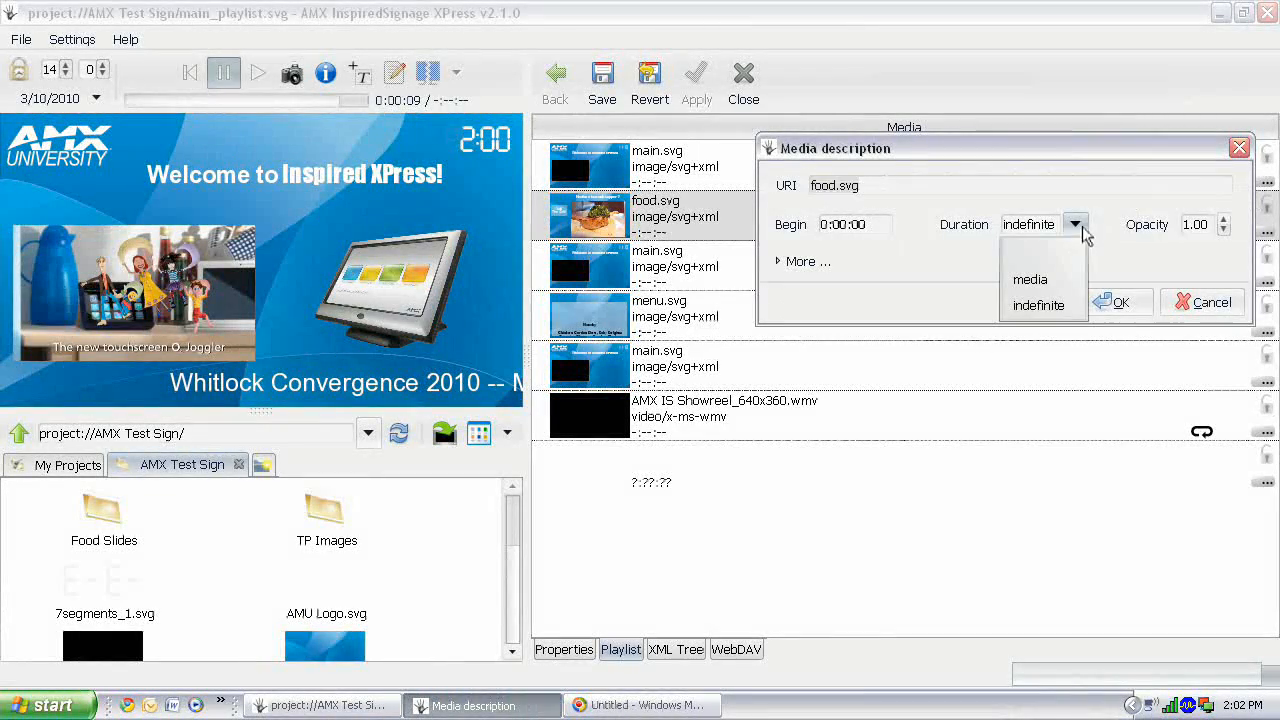
left_click(1008, 251)
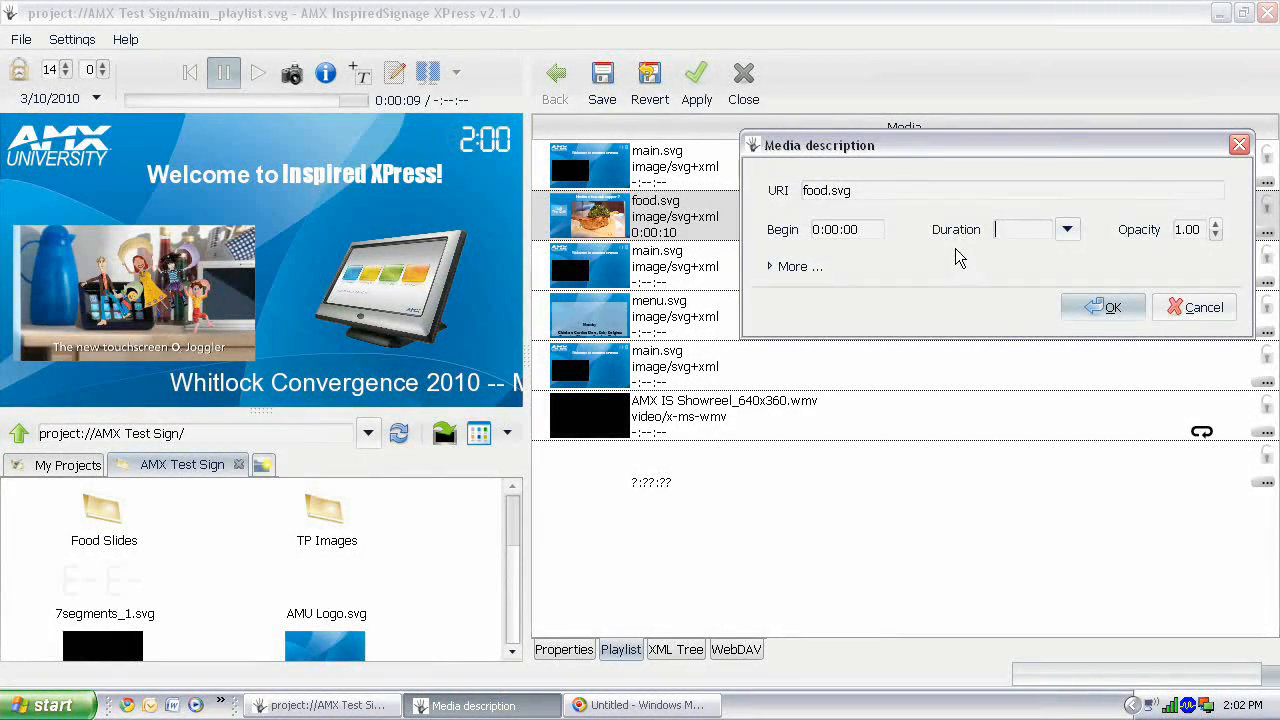
type("10s")
left_click(1100, 310)
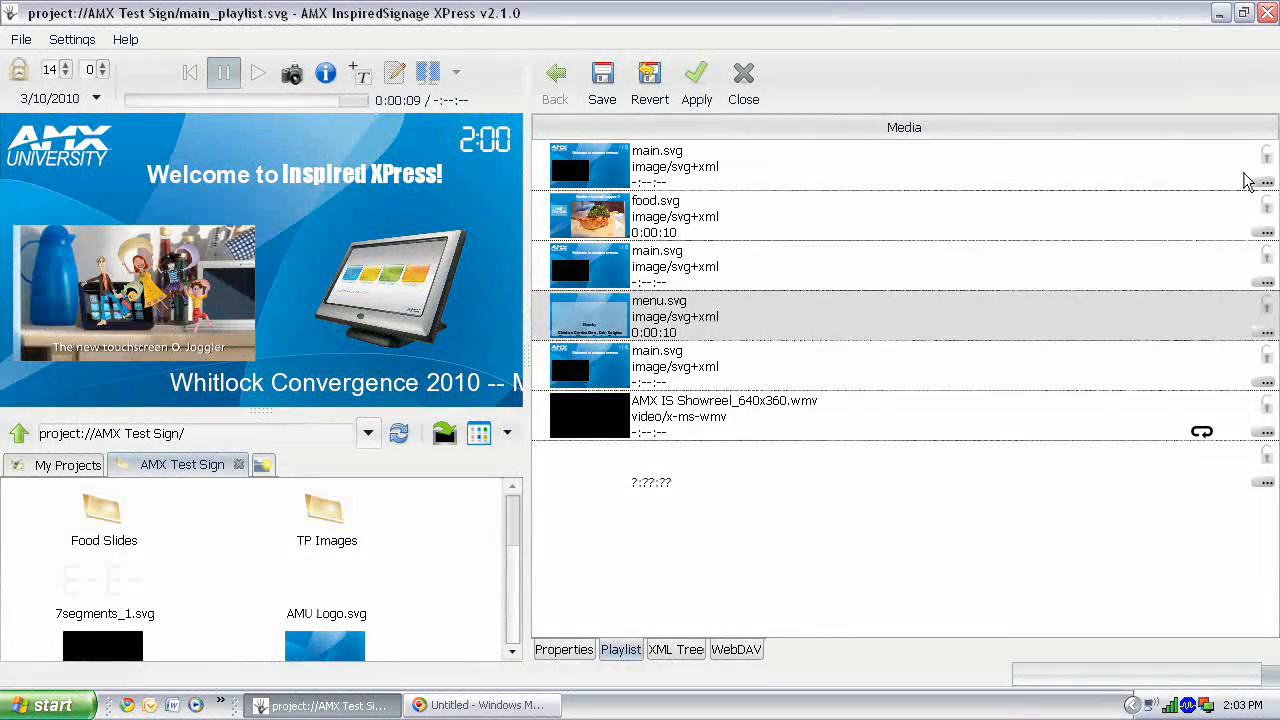
Check the first main.svg and menu.svg entries, and apply the new slide durations to the playlist.
left_click(1187, 180)
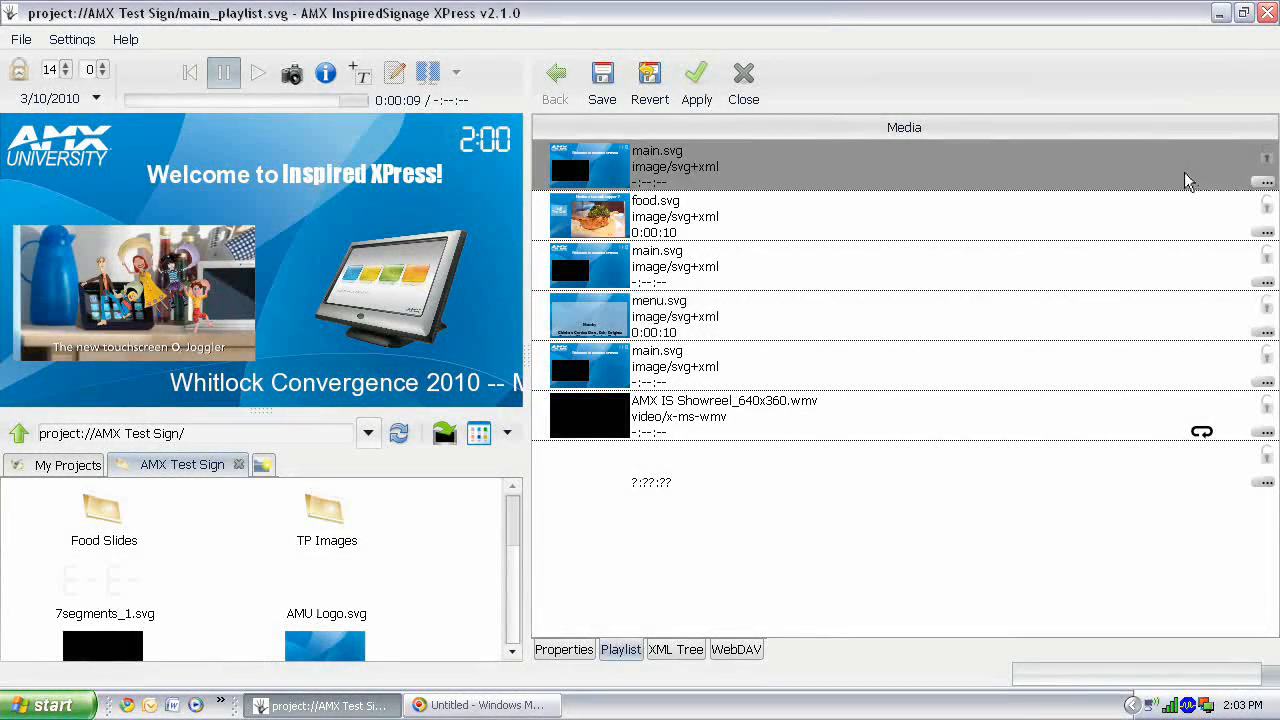
left_click(1041, 327)
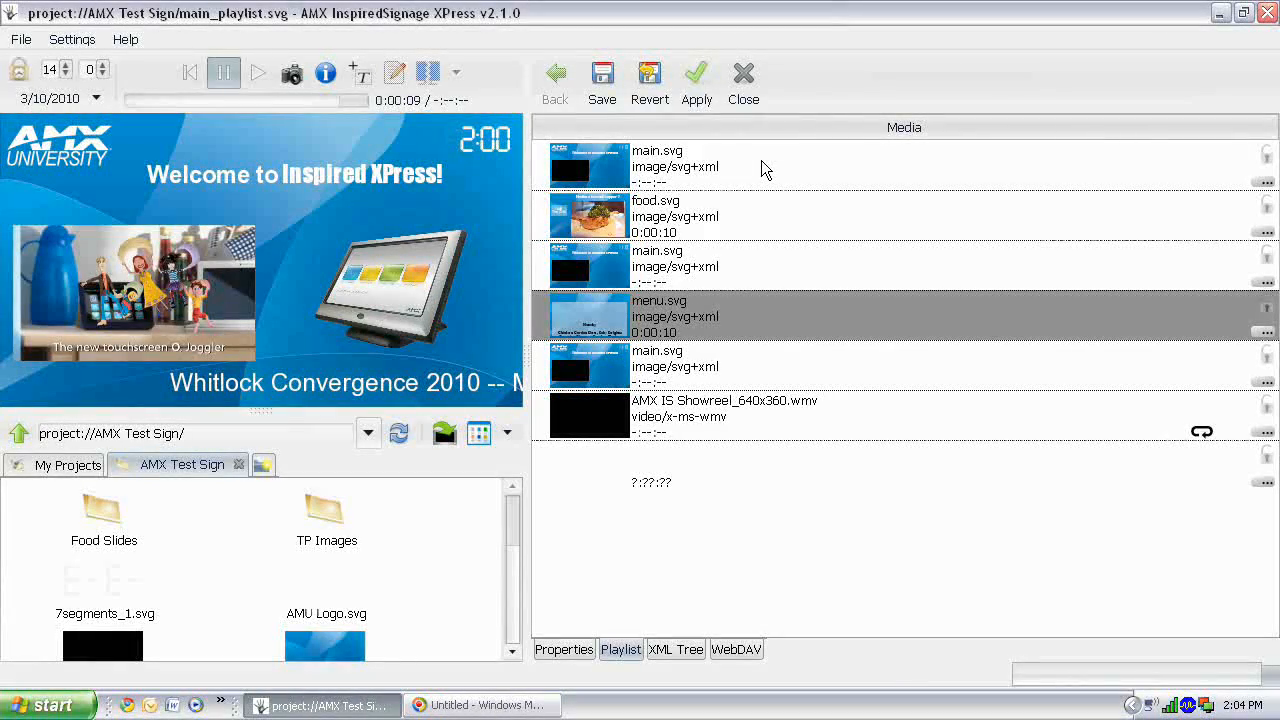
left_click(690, 80)
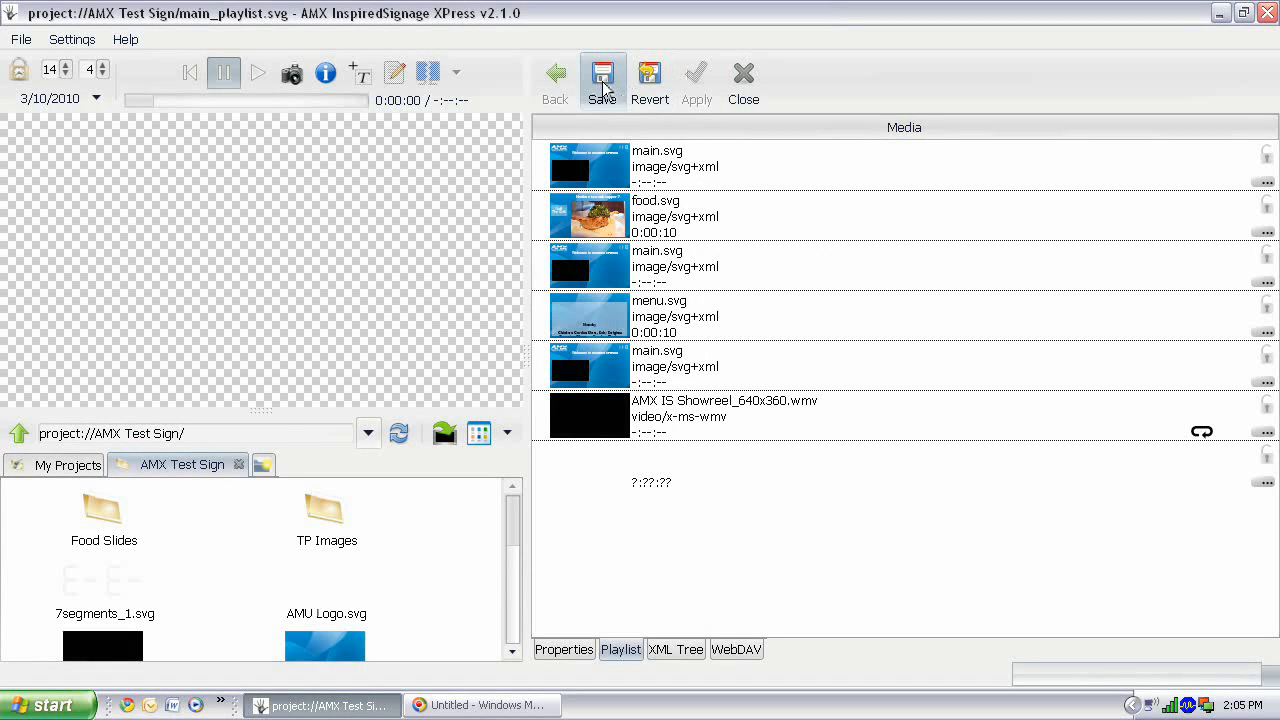
Save the main playlist and preview its playback before closing the file.
left_click(603, 82)
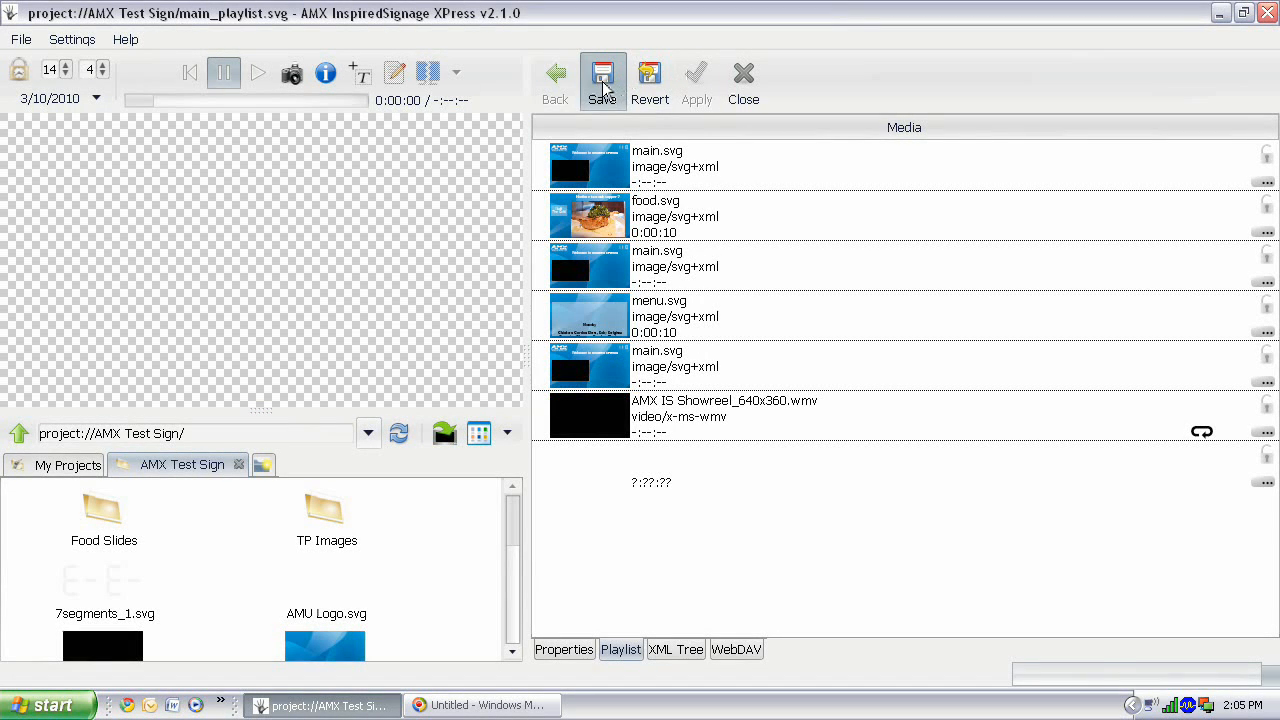
left_click(257, 76)
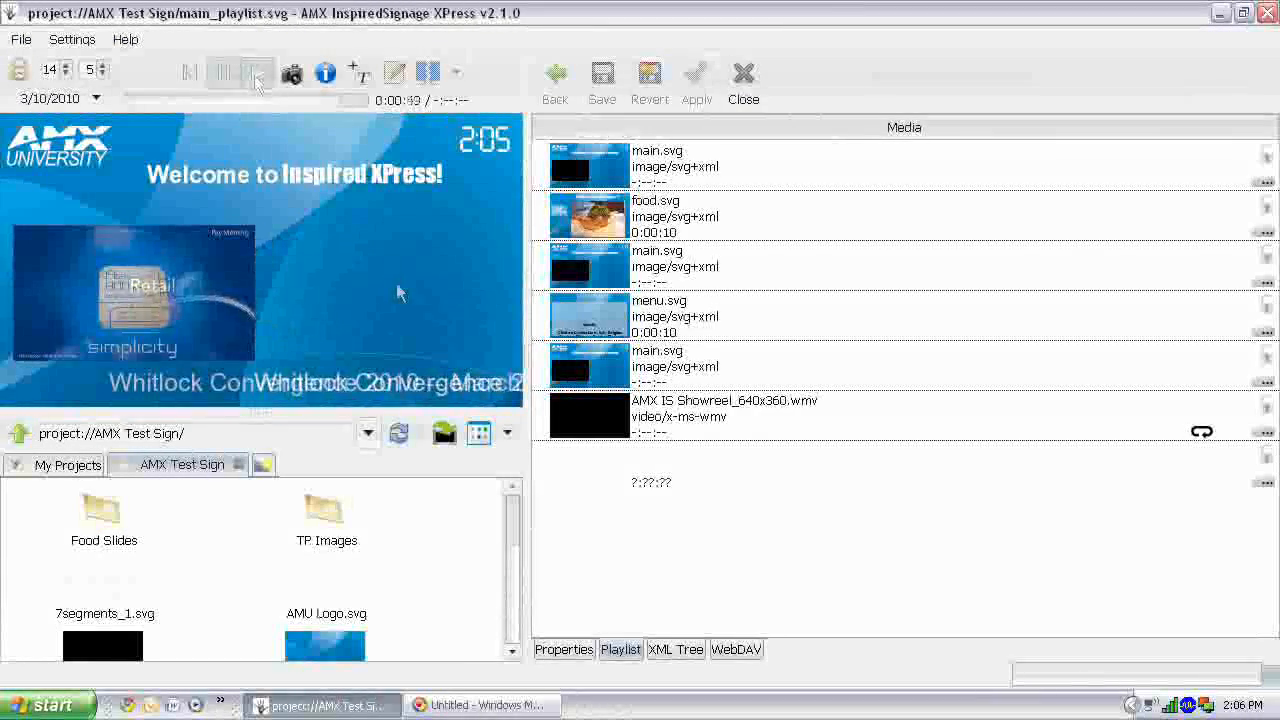
left_click_drag(515, 533, 515, 586)
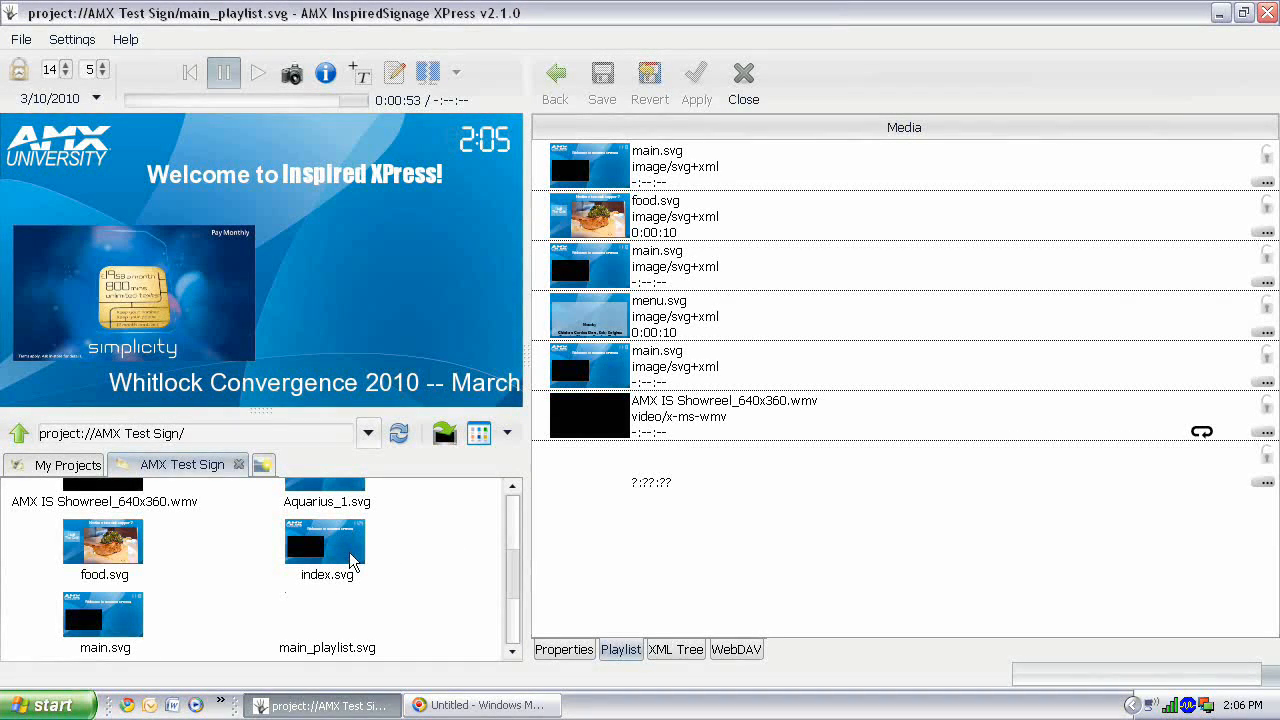
left_click(743, 85)
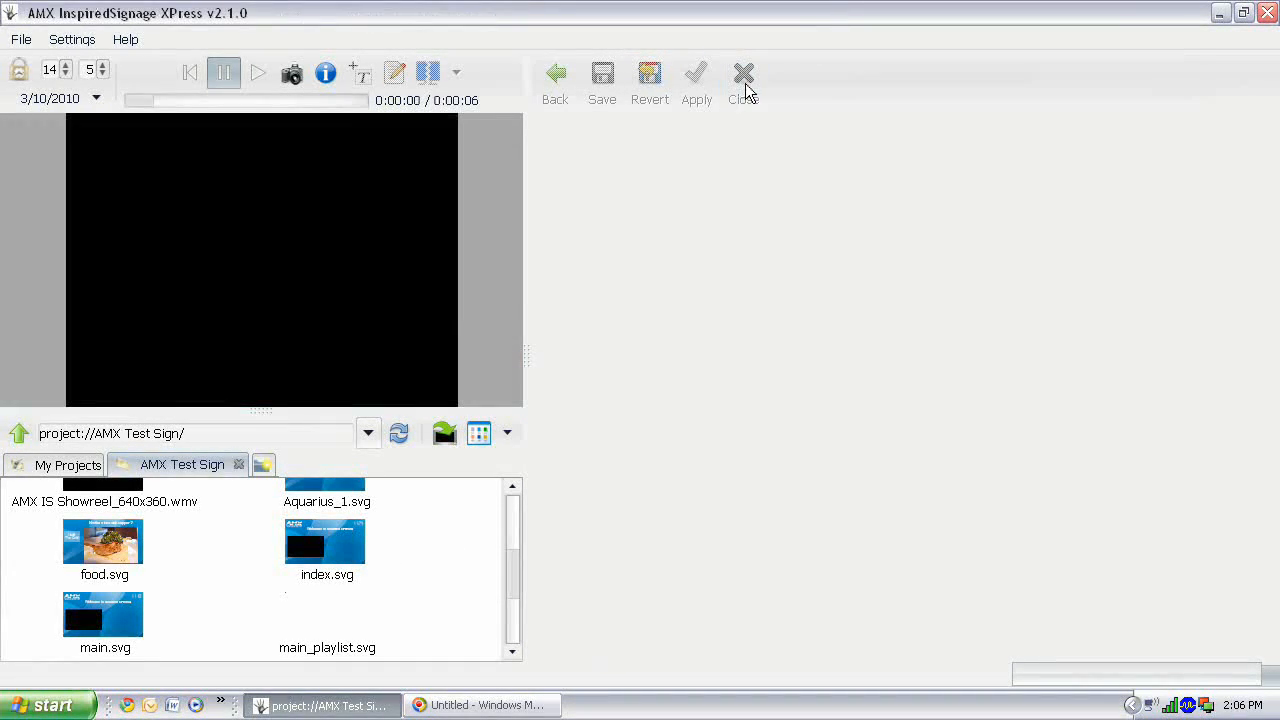
Open index.svg from the AMX Test Sign project and delete its main.svg layer.
double_click(339, 526)
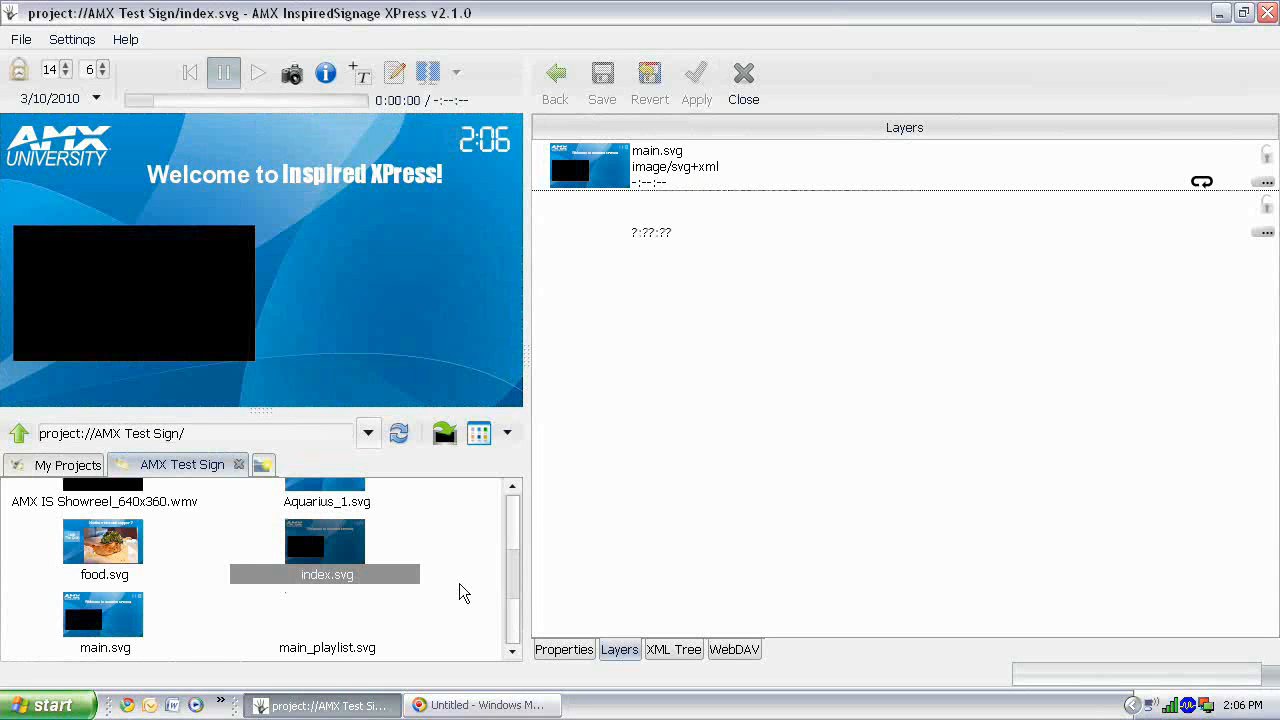
left_click(645, 176)
right_click(645, 176)
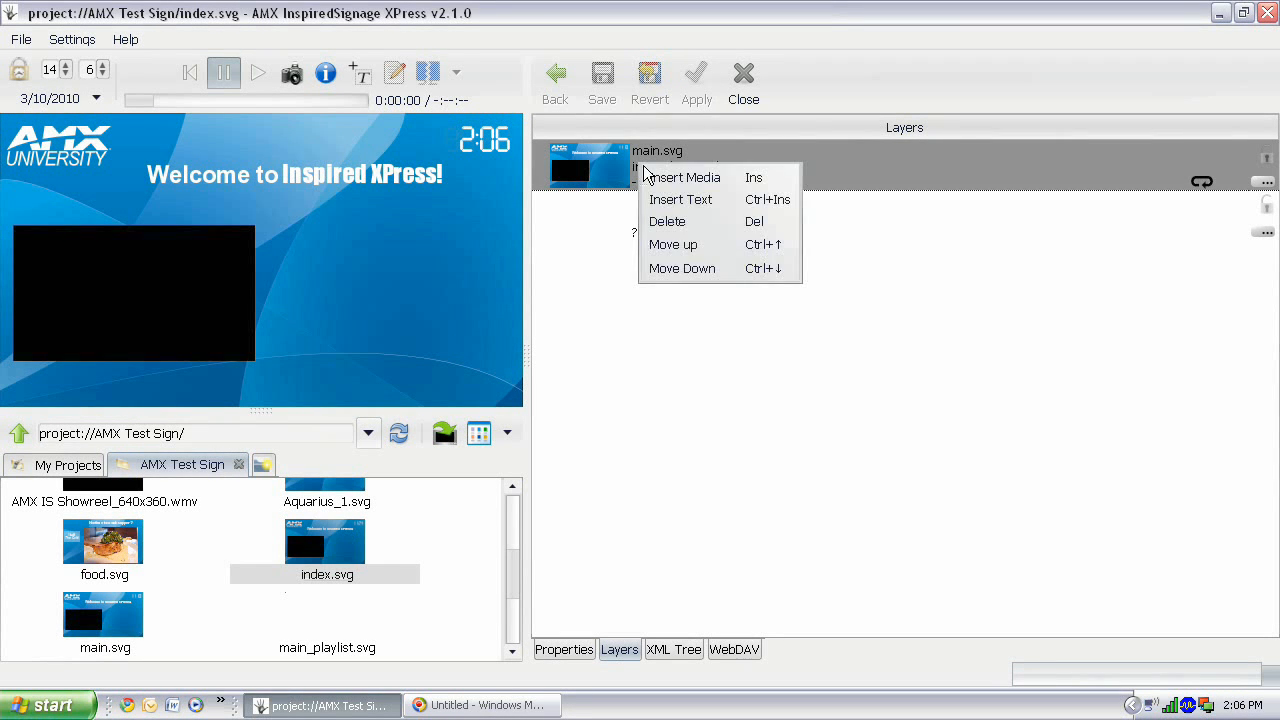
left_click(666, 219)
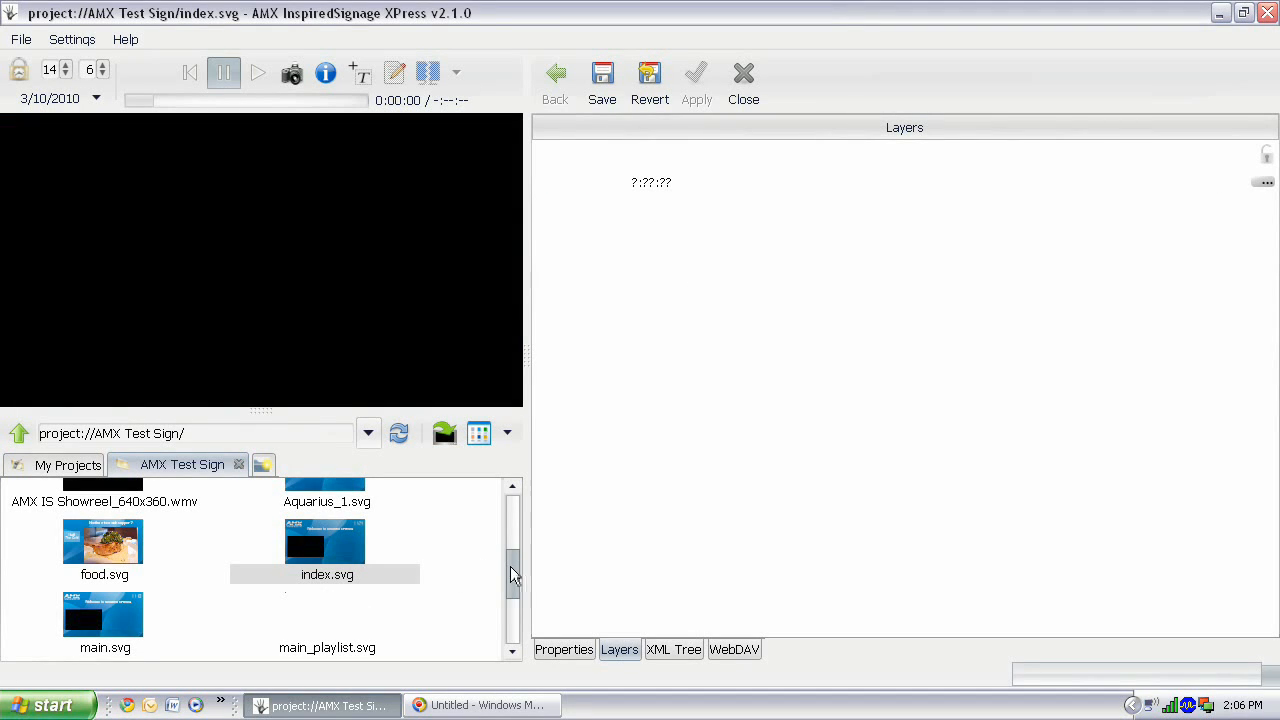
Add Aquarius_1.svg as the background layer of index.svg and make it full screen.
scroll(510, 580, "down", 1)
left_click_drag(510, 576, 510, 573)
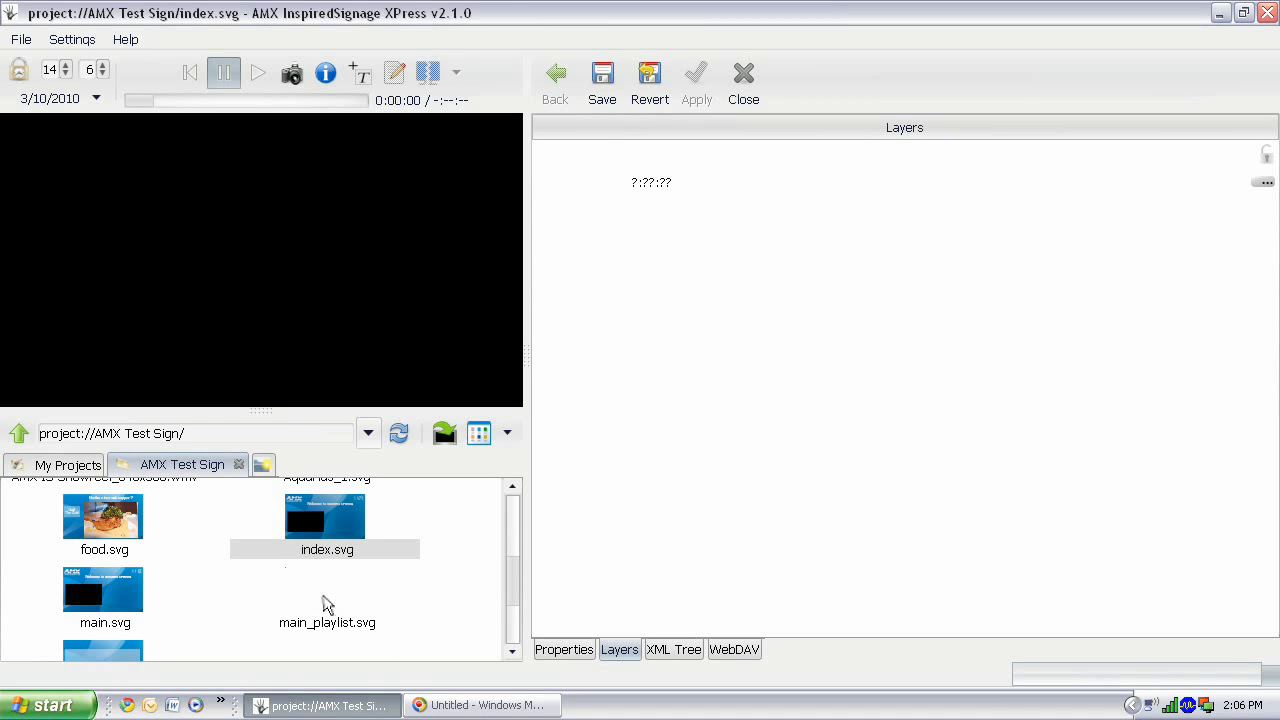
left_click_drag(512, 590, 500, 543)
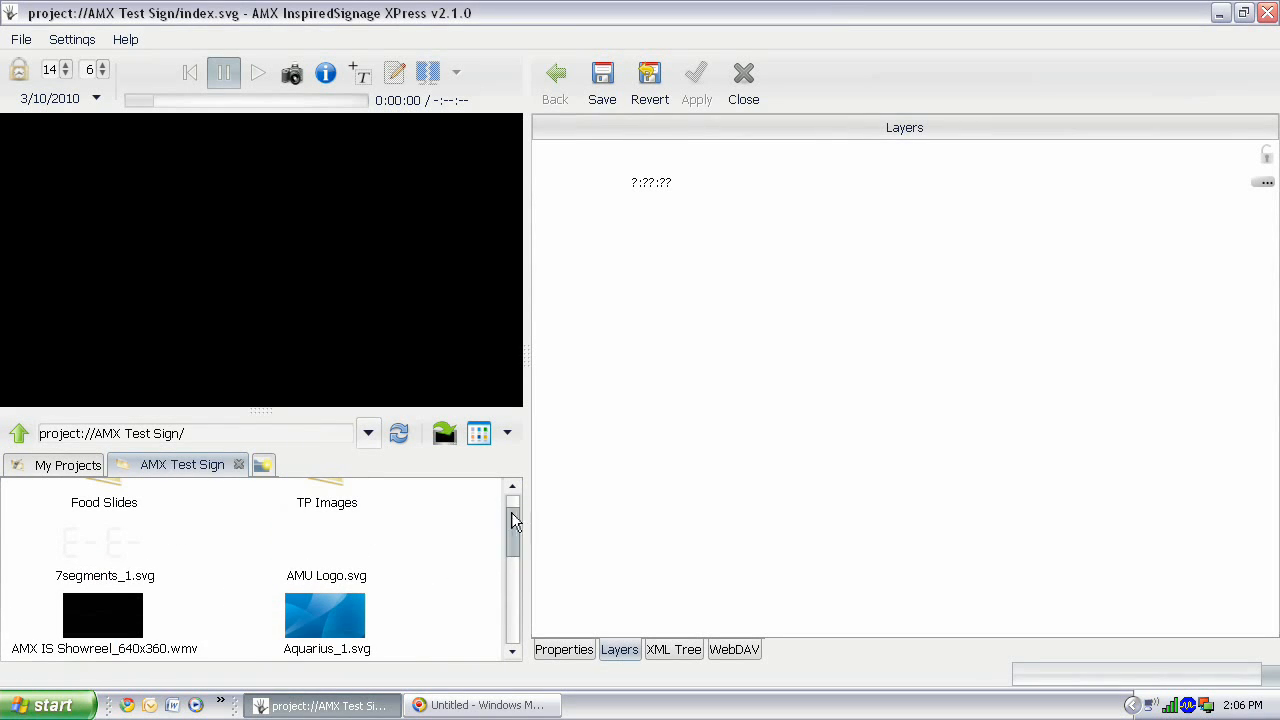
left_click_drag(509, 512, 509, 528)
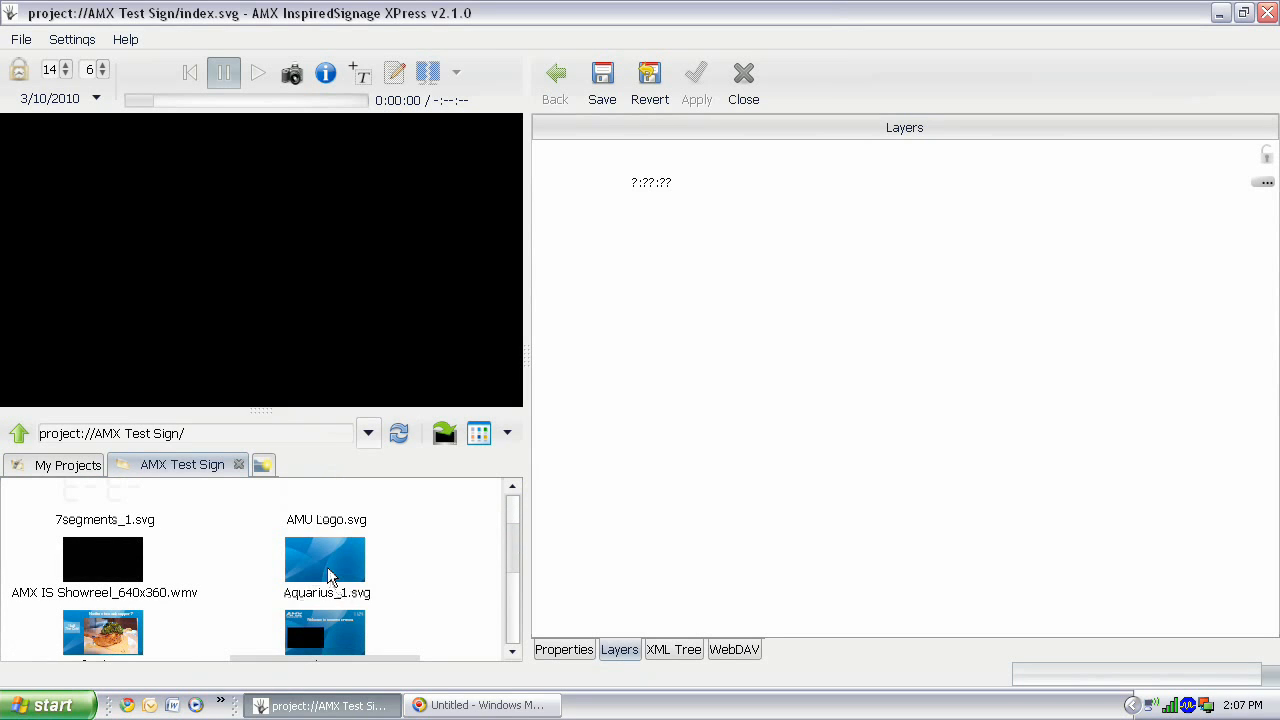
left_click_drag(330, 577, 702, 253)
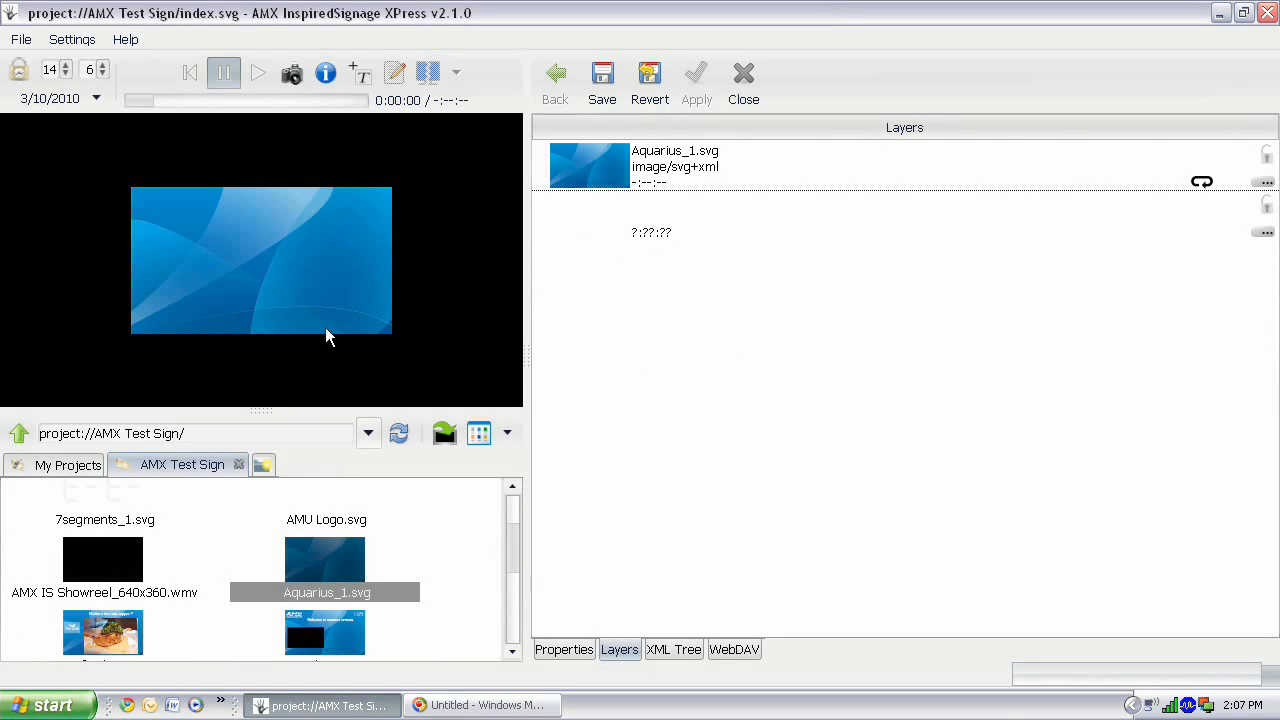
left_click(294, 238)
right_click(294, 238)
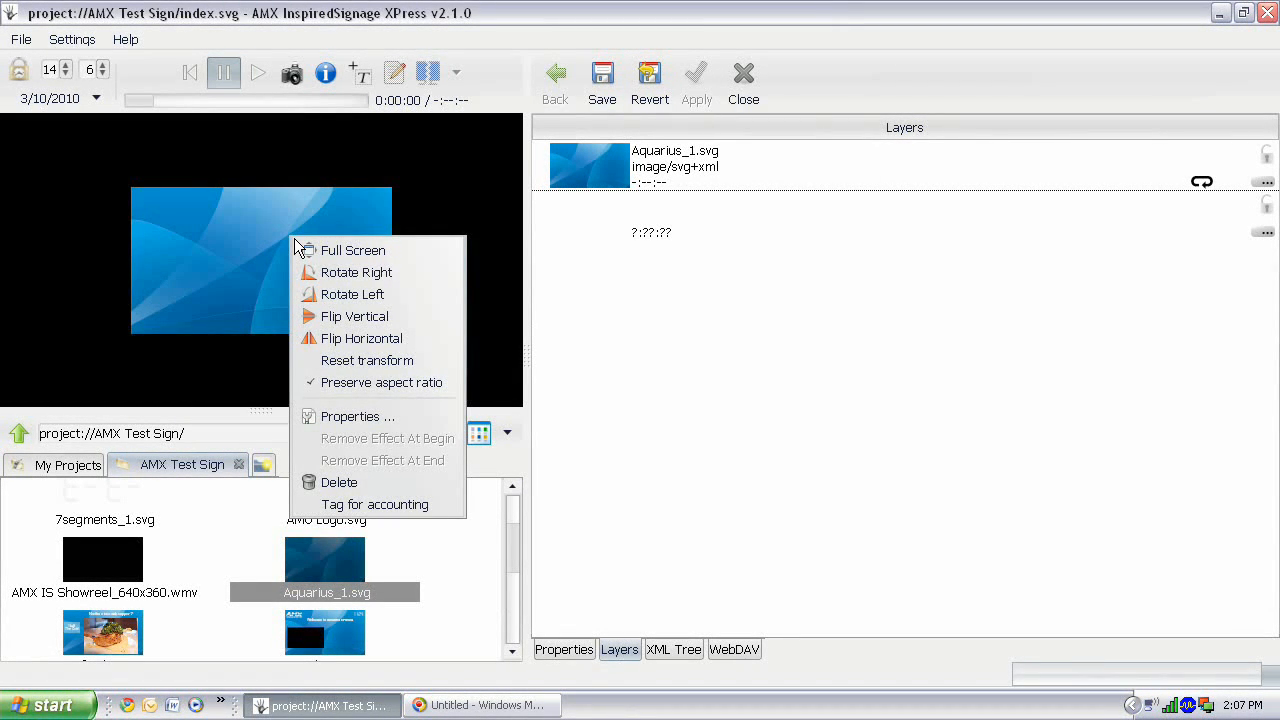
left_click(305, 250)
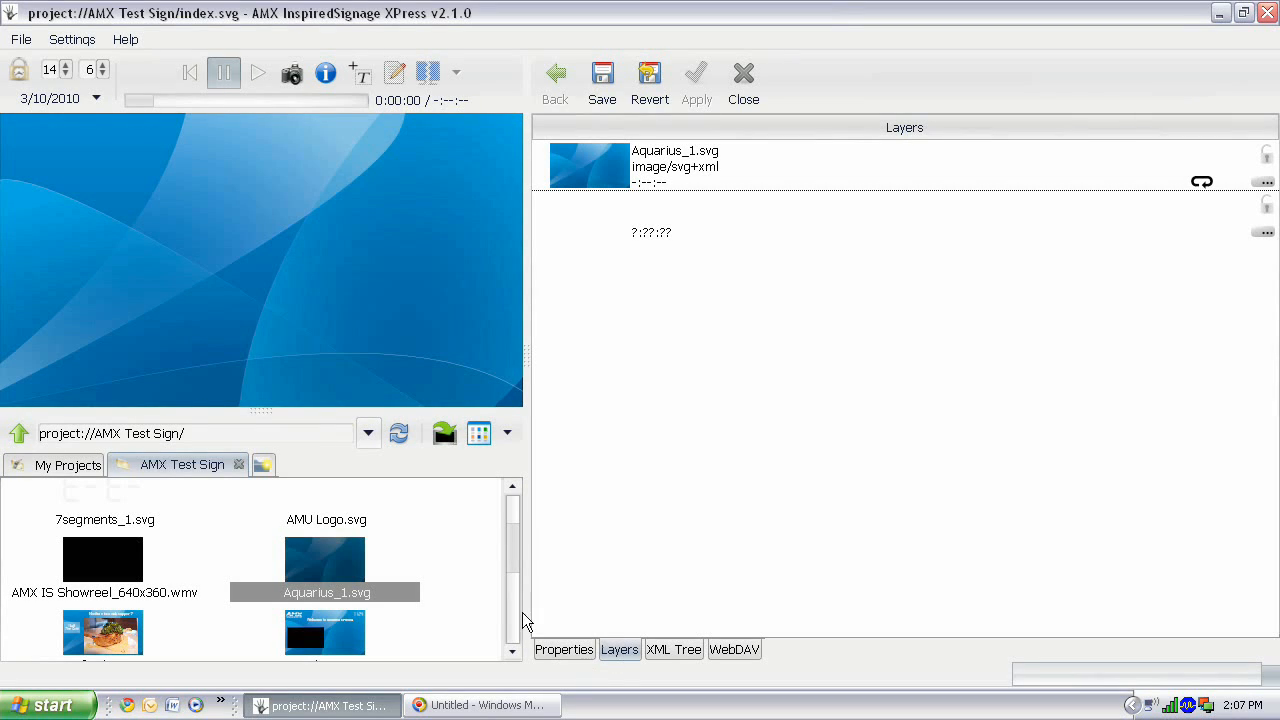
Add main_playlist.svg as a layer after Aquarius_1.svg and save index.svg.
left_click_drag(513, 557, 517, 600)
left_click_drag(329, 554, 789, 257)
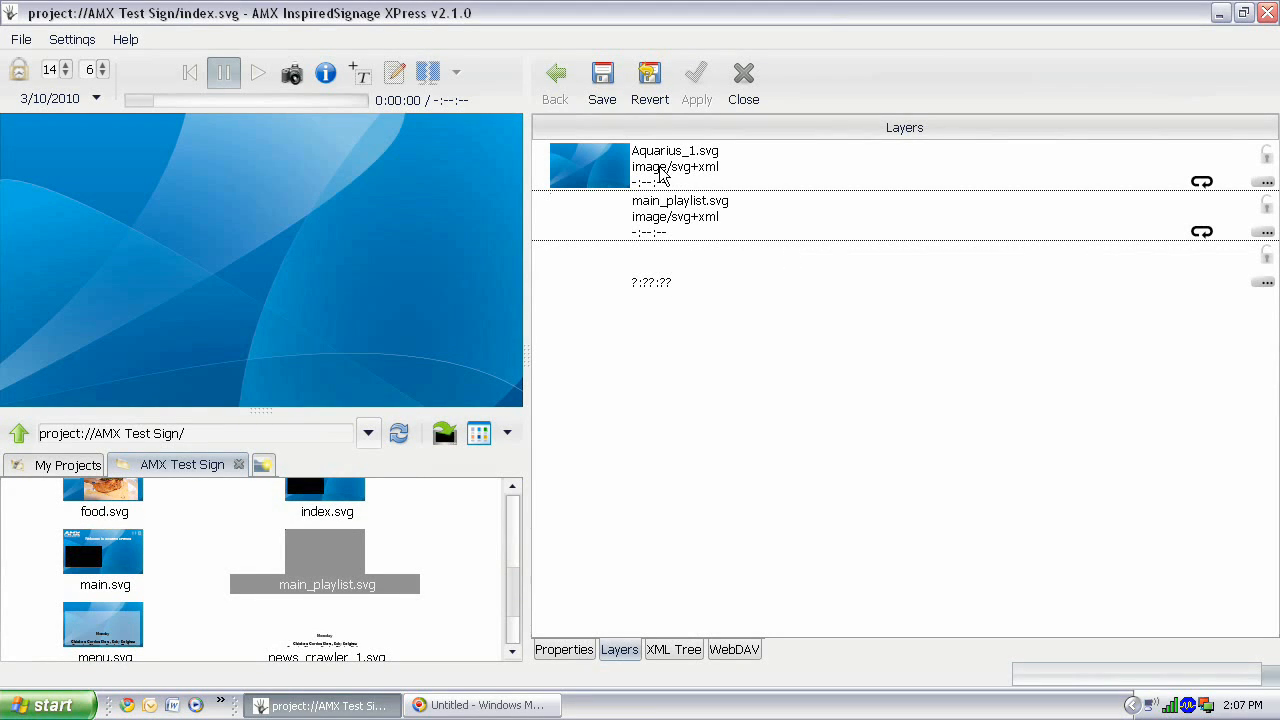
left_click(605, 92)
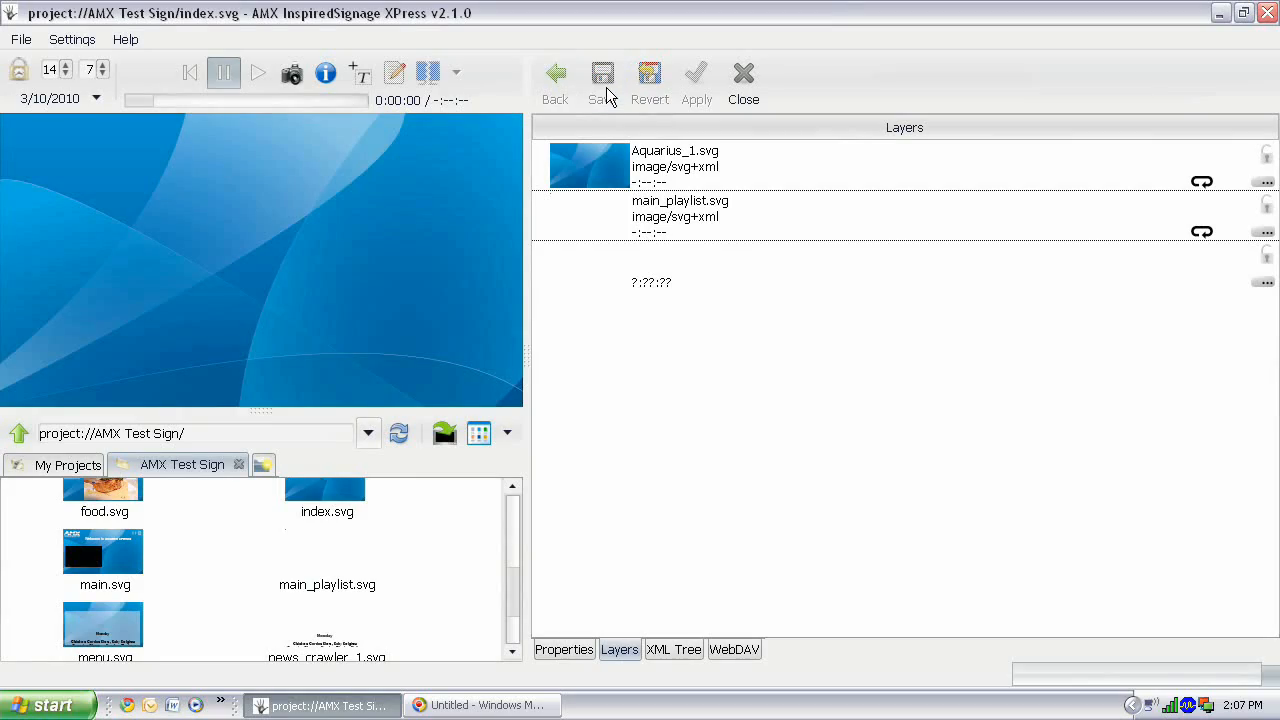
Make the main_playlist.svg layer full screen while previewing index.svg, and pause the playback.
left_click(258, 80)
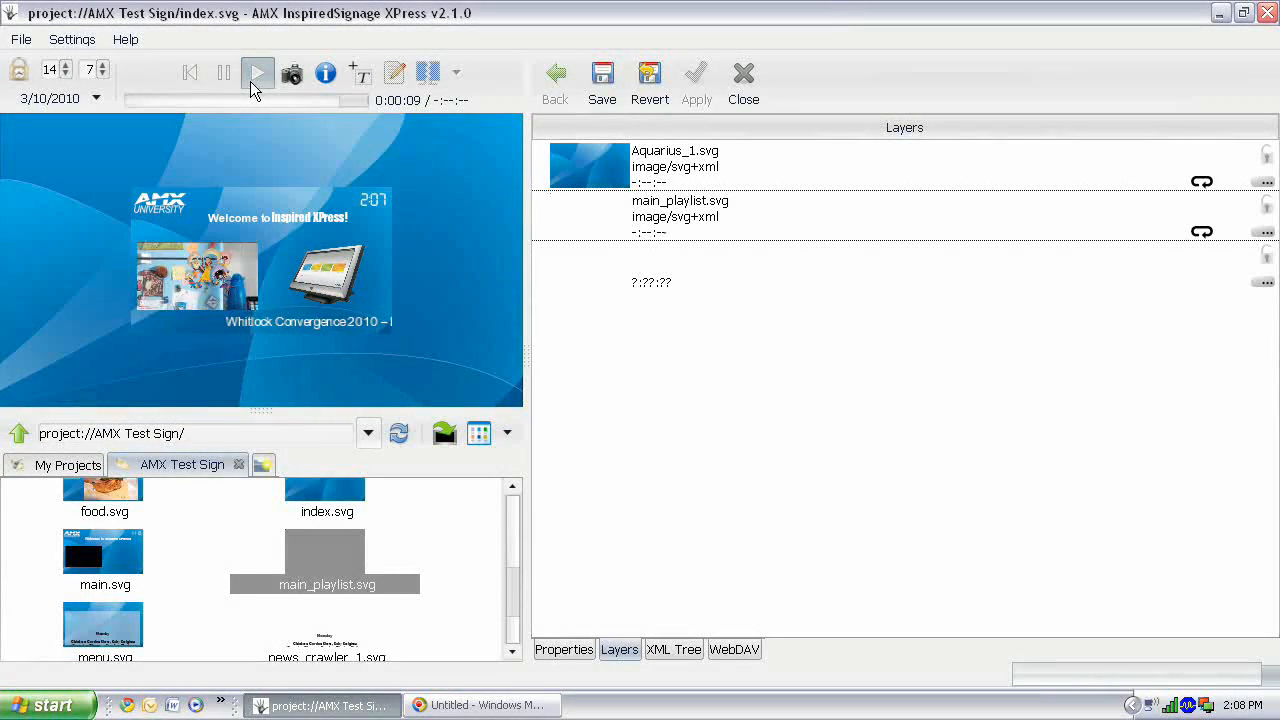
left_click(220, 290)
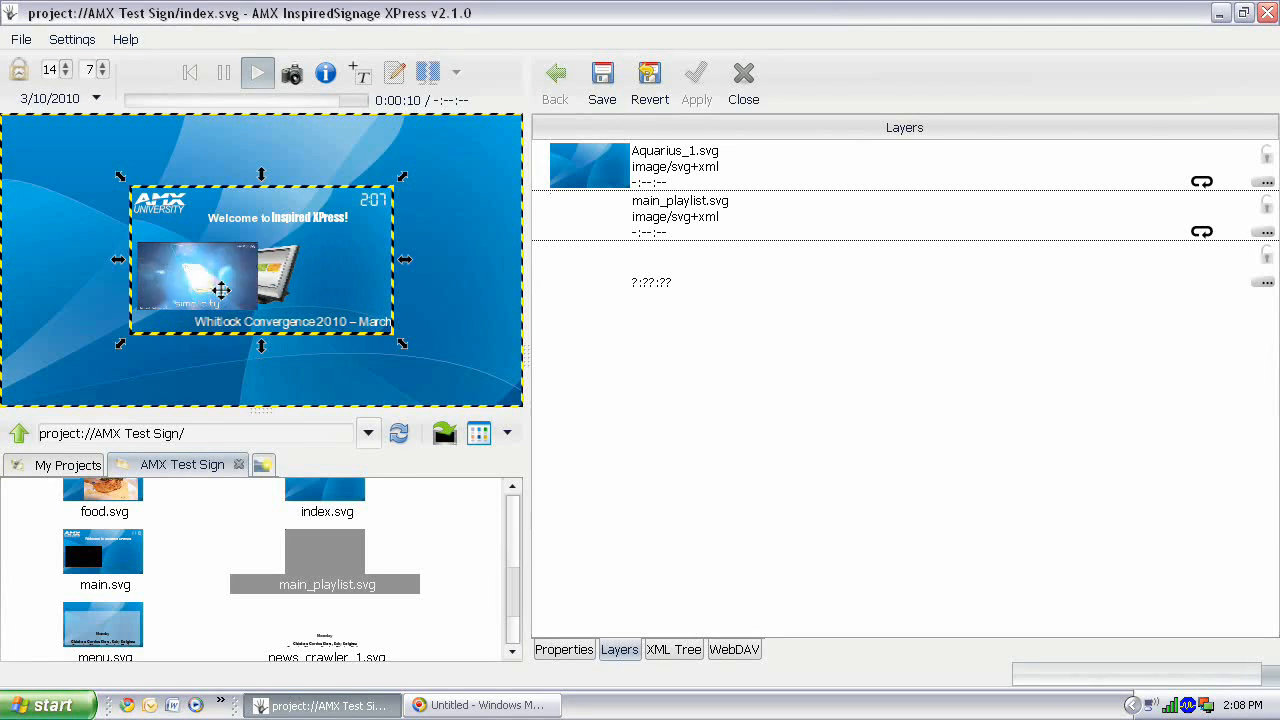
right_click(220, 290)
left_click(237, 300)
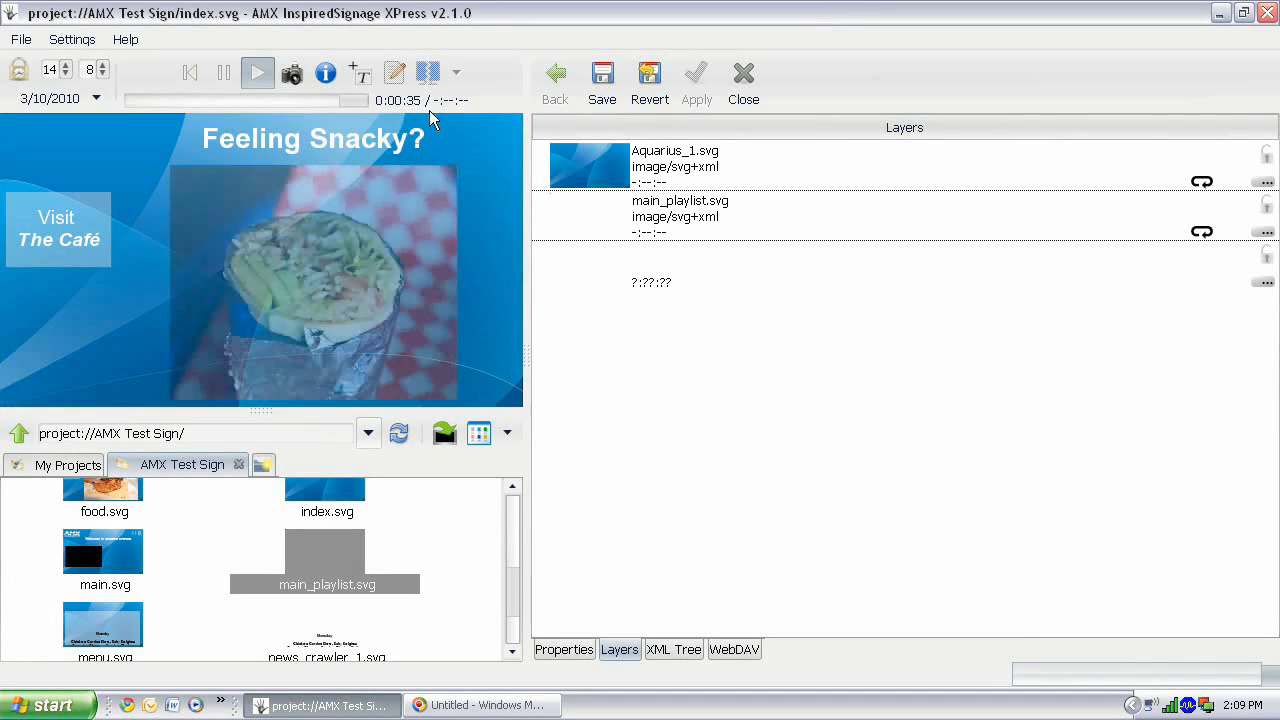
left_click(225, 76)
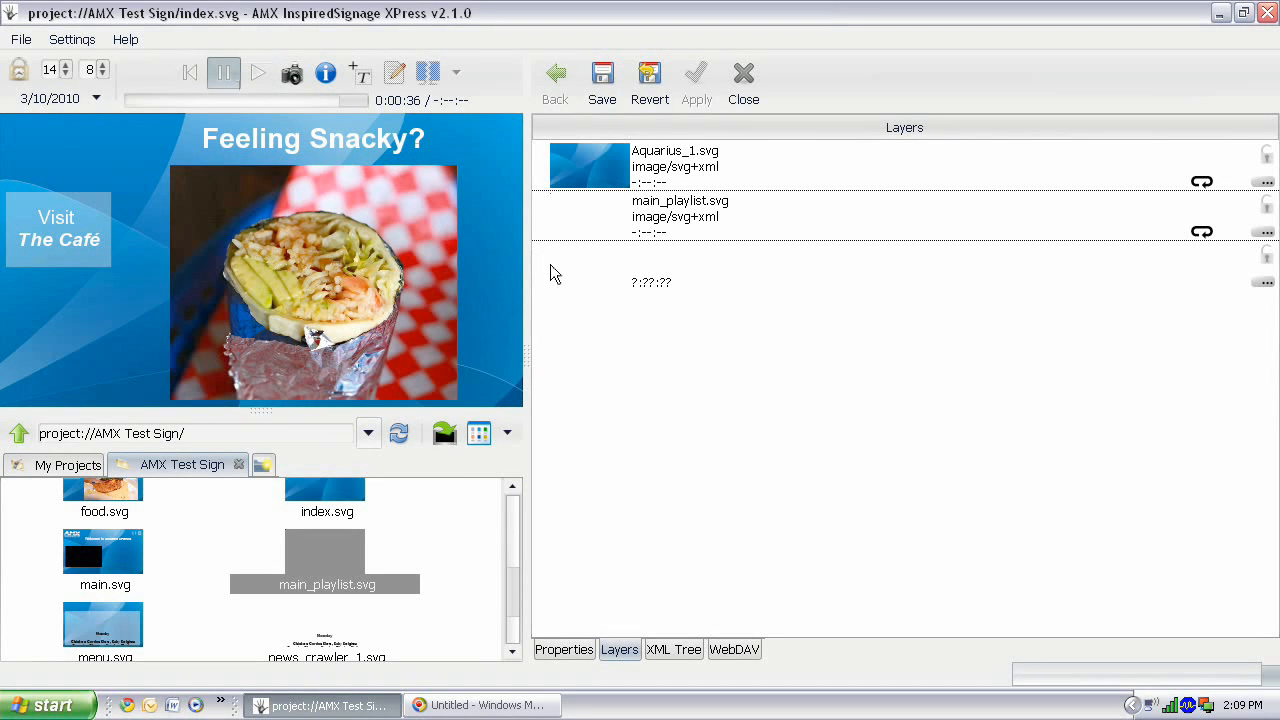